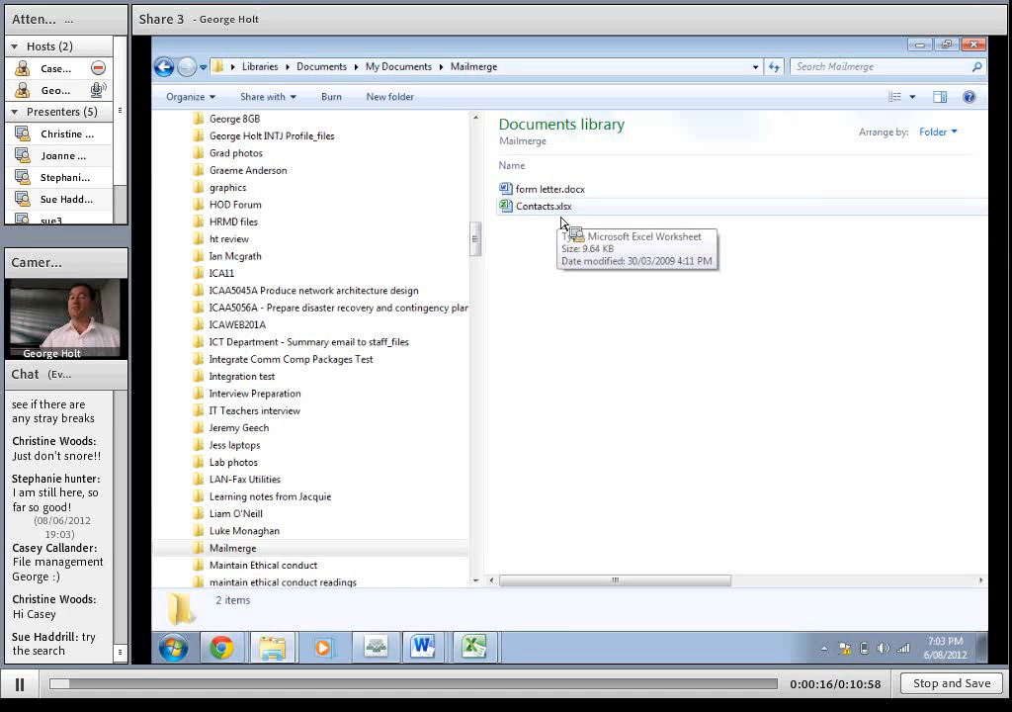
# Review the contact columns in Contacts.xlsx and the name and address placeholders in form letter.docx
pyautogui.moveTo(560, 221); pyautogui.dragTo(798, 251)
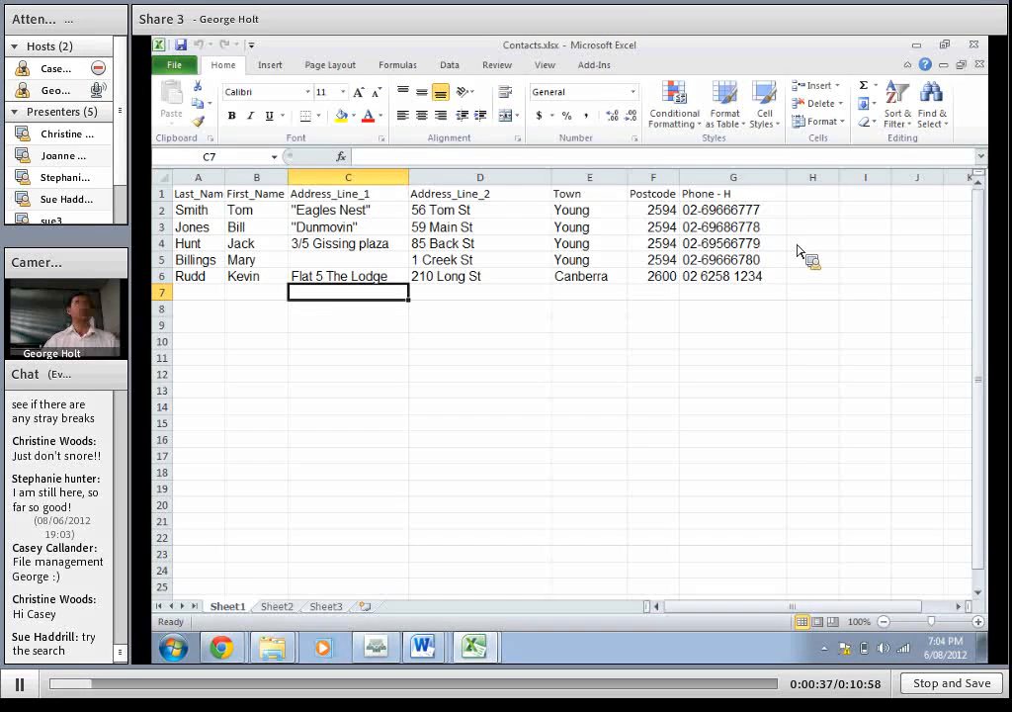
pyautogui.moveTo(798, 251); pyautogui.dragTo(549, 386)
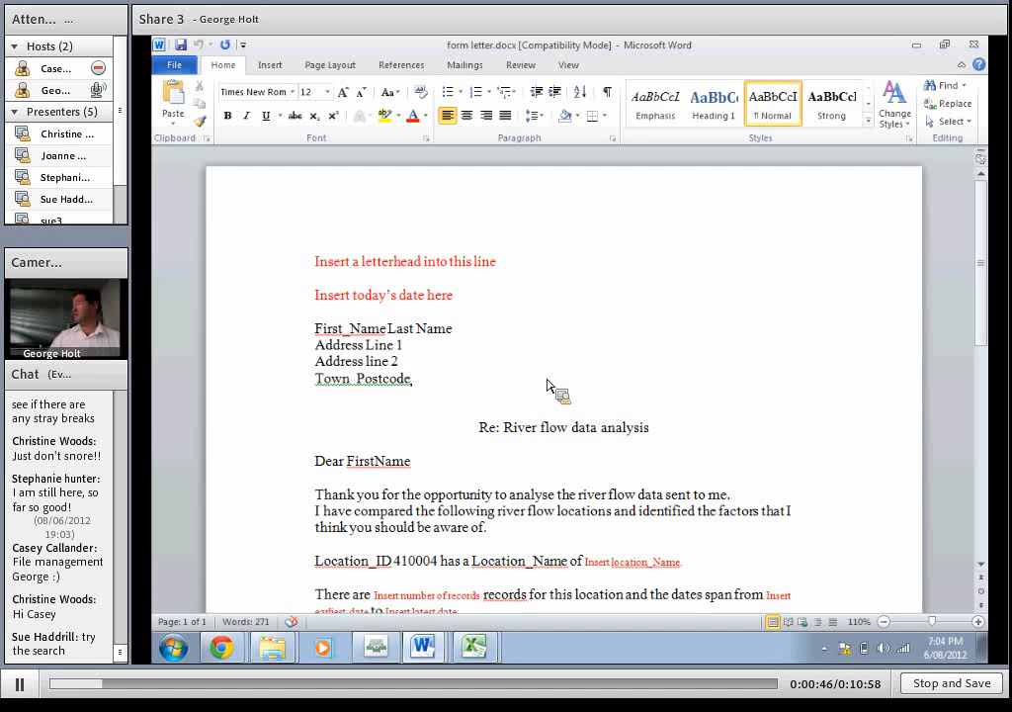
pyautogui.moveTo(549, 385); pyautogui.dragTo(549, 386)
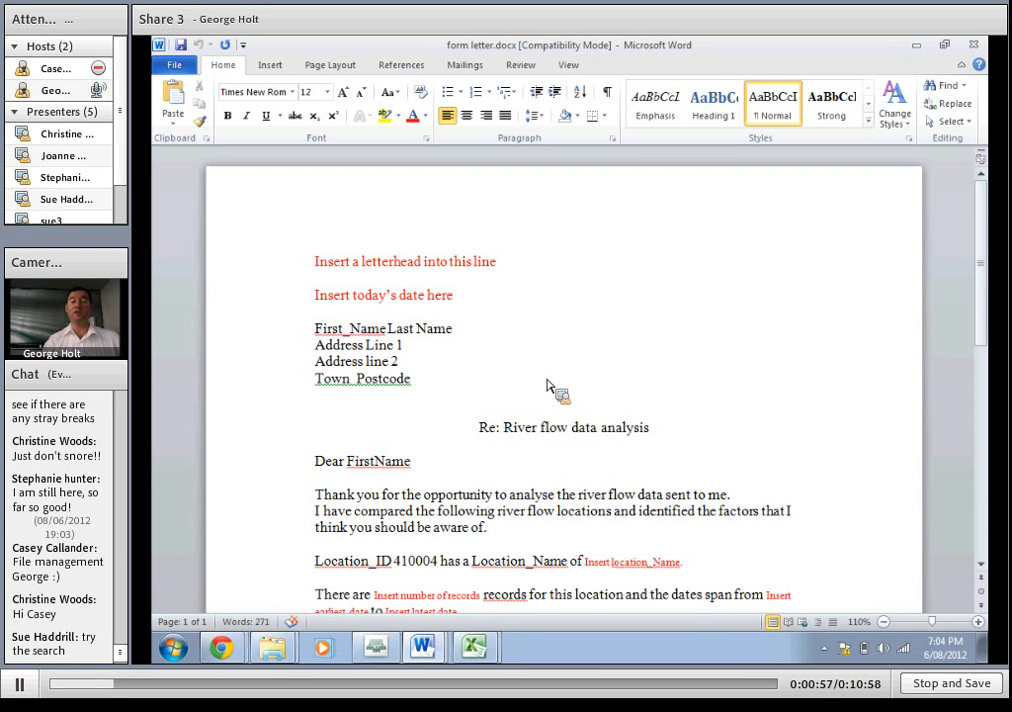
pyautogui.moveTo(549, 386); pyautogui.dragTo(285, 411)
pyautogui.scroll(-5, 337, 425)
pyautogui.scroll(5, 338, 432)
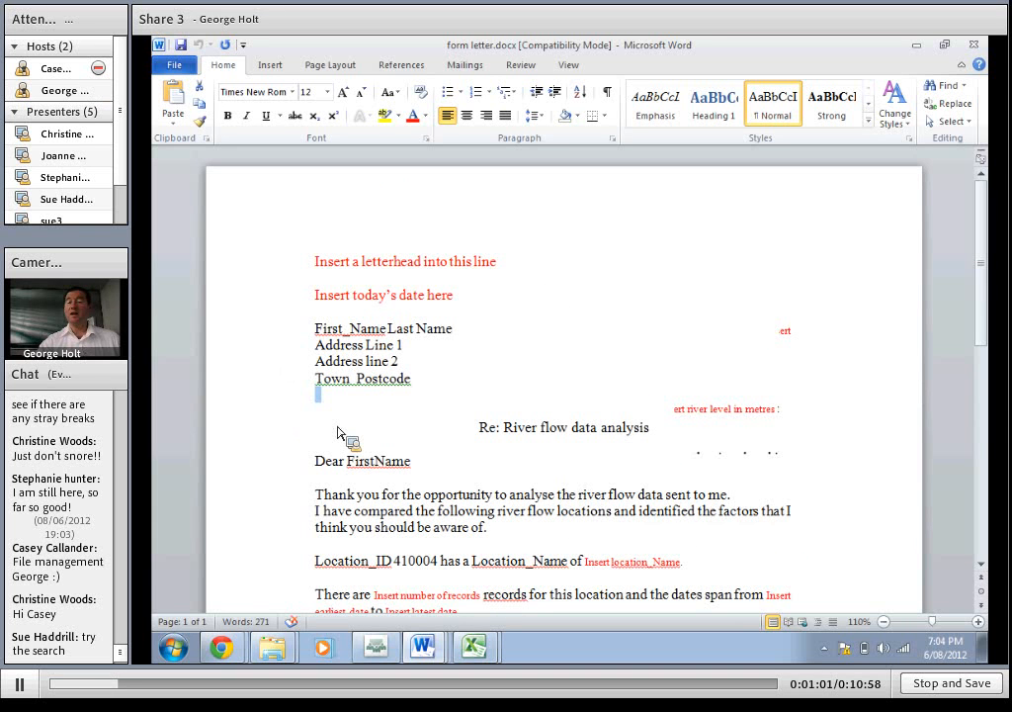
pyautogui.moveTo(337, 432); pyautogui.dragTo(430, 485)
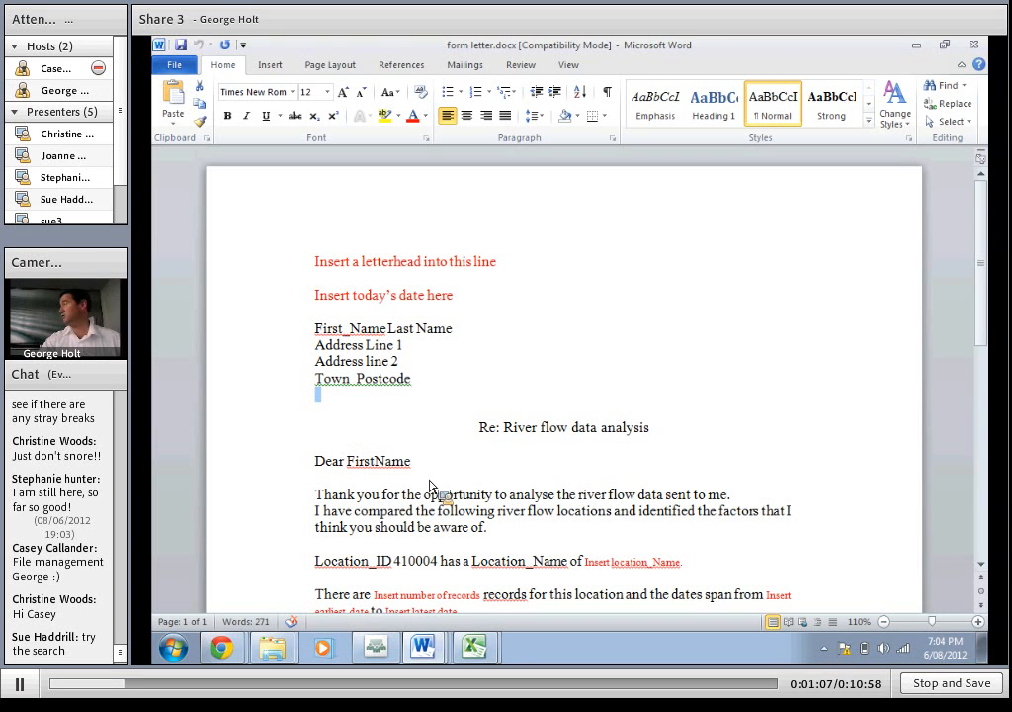
pyautogui.moveTo(430, 484); pyautogui.dragTo(191, 141)
pyautogui.scroll(-2, 463, 474)
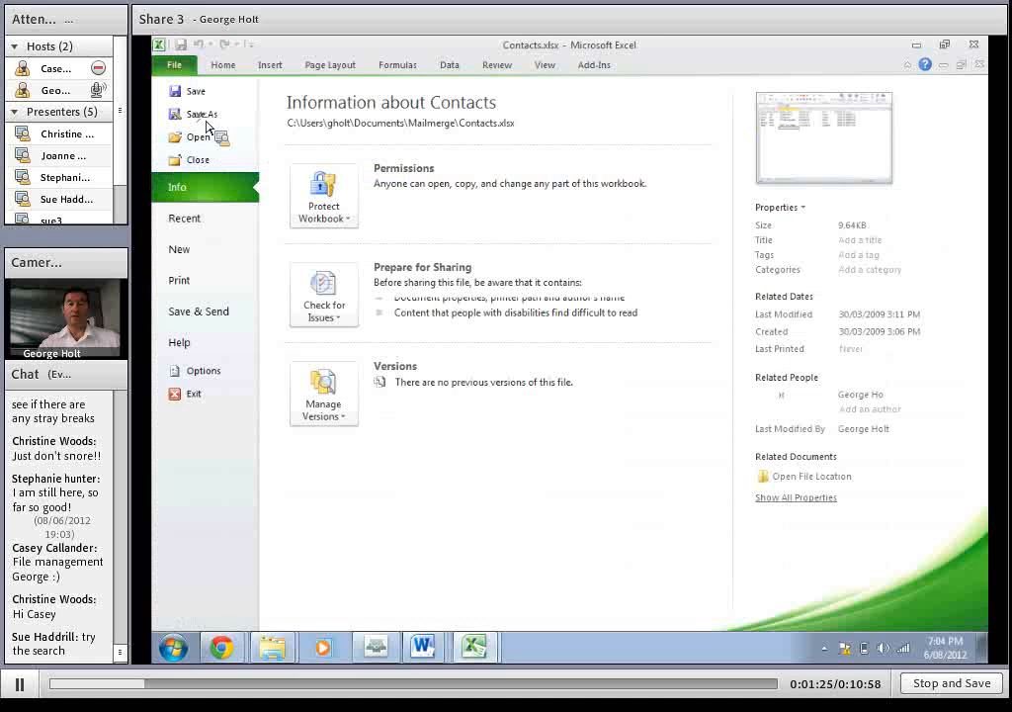
# Close the Contacts.xlsx workbook and minimise the Tumut river workbook to return to the form letter in Word
pyautogui.click(206, 119)
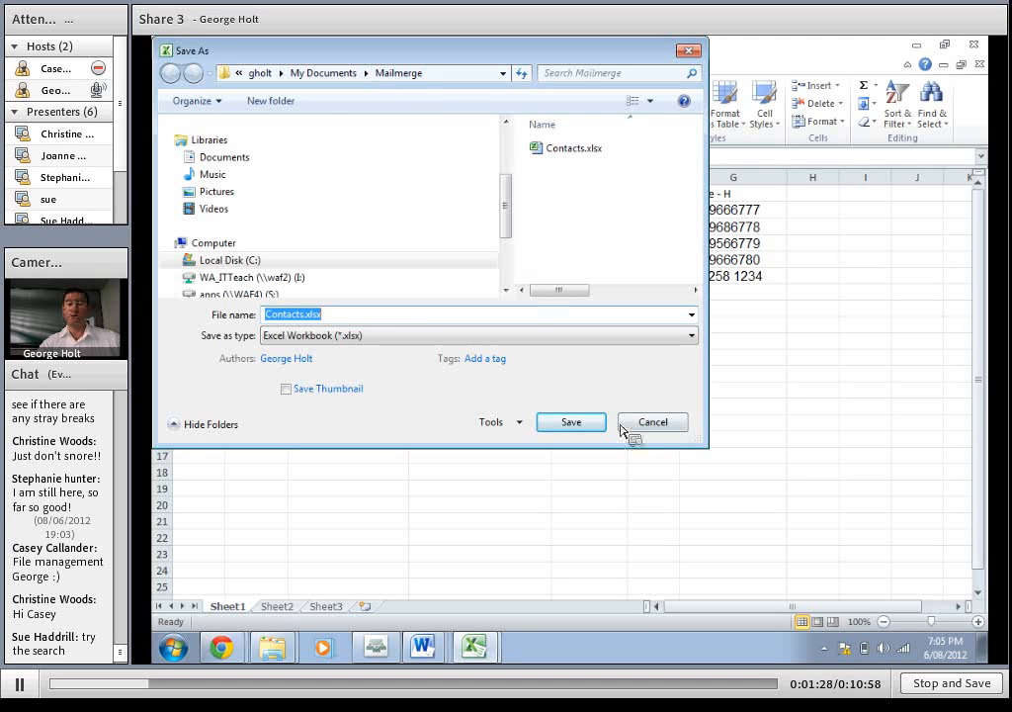
pyautogui.click(657, 425)
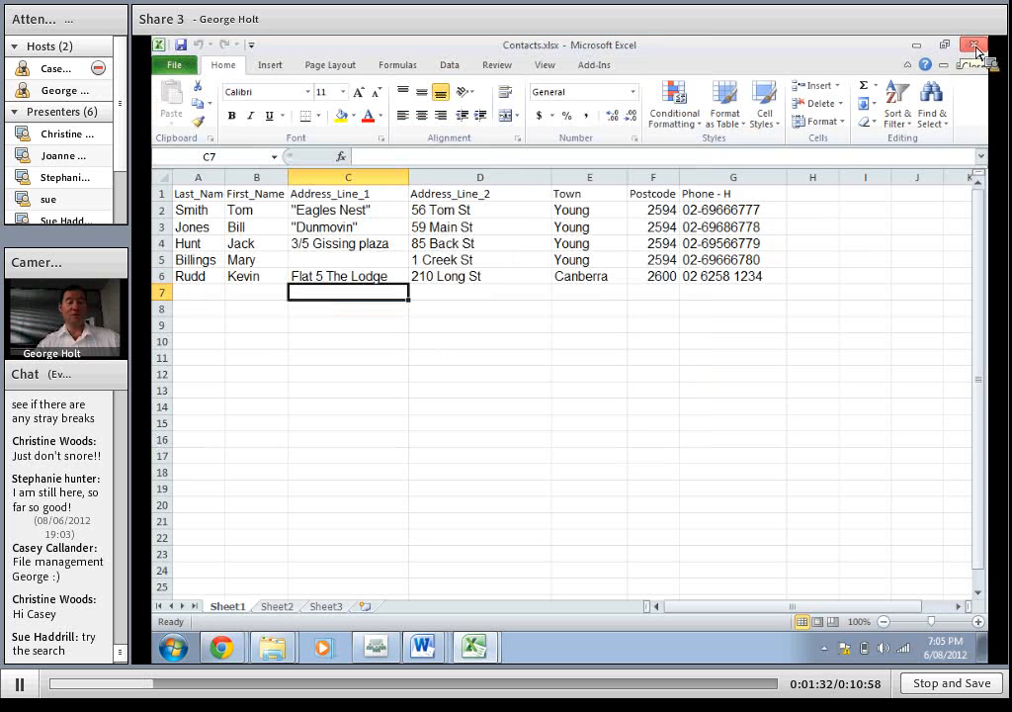
pyautogui.click(975, 46)
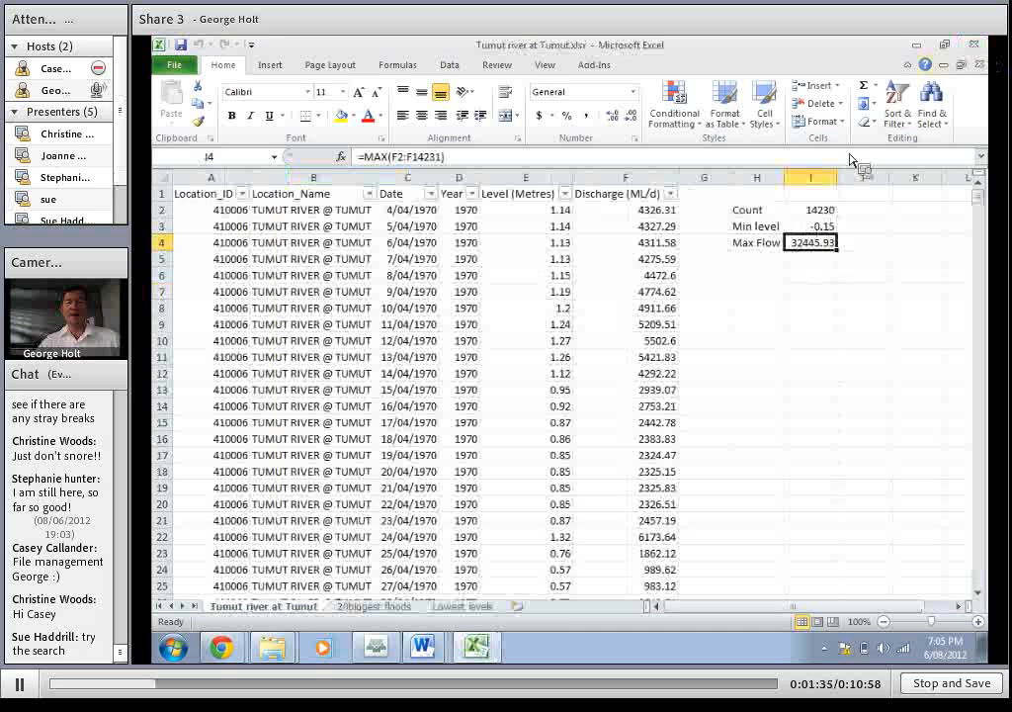
pyautogui.click(915, 47)
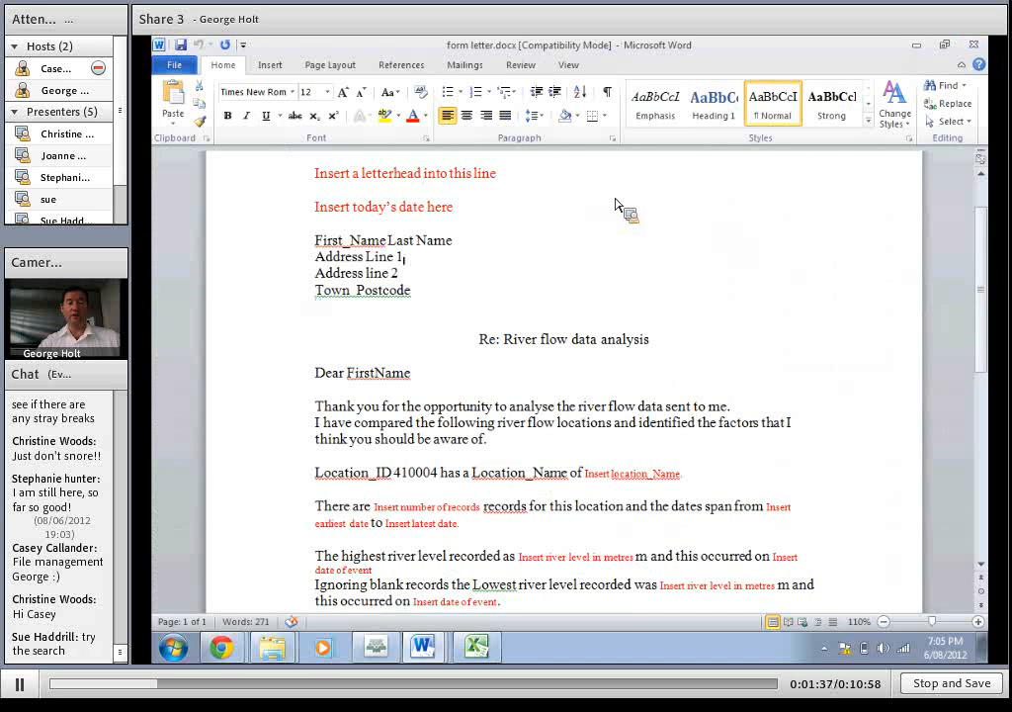
pyautogui.scroll(2, 691, 268)
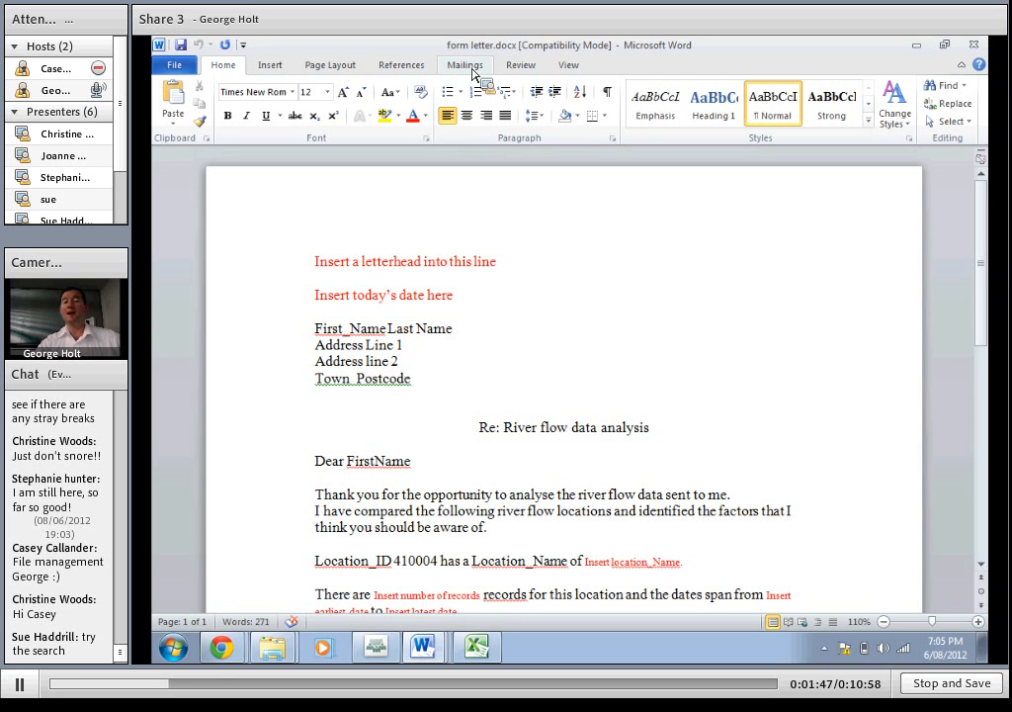
# View the document types available for starting a mail merge, such as Letters
pyautogui.write(',')
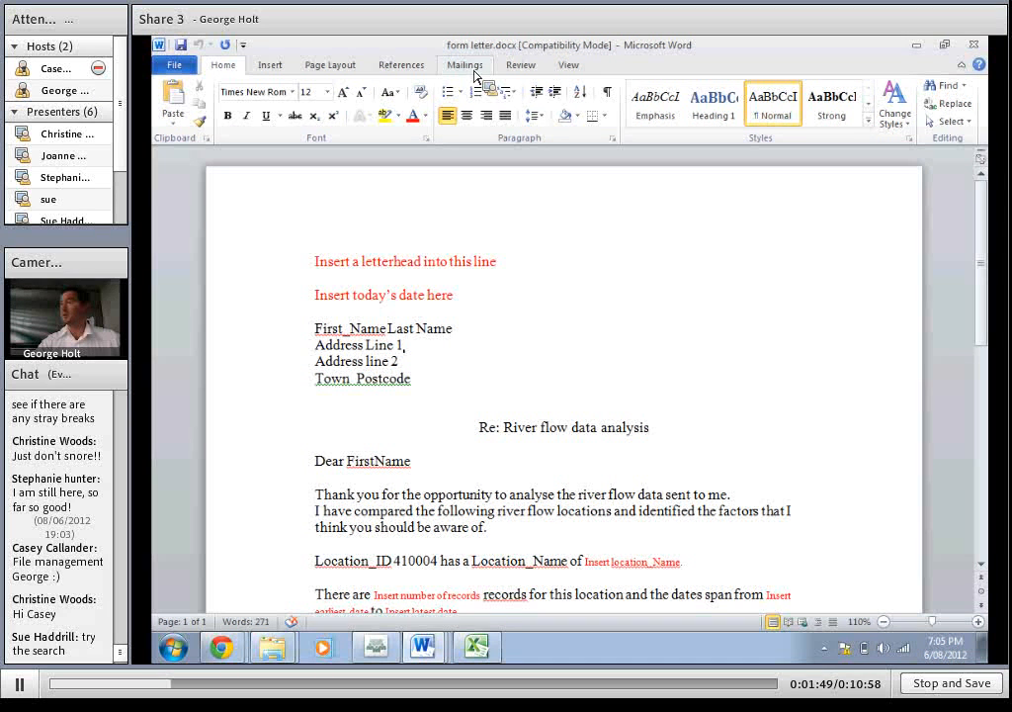
pyautogui.click(468, 65)
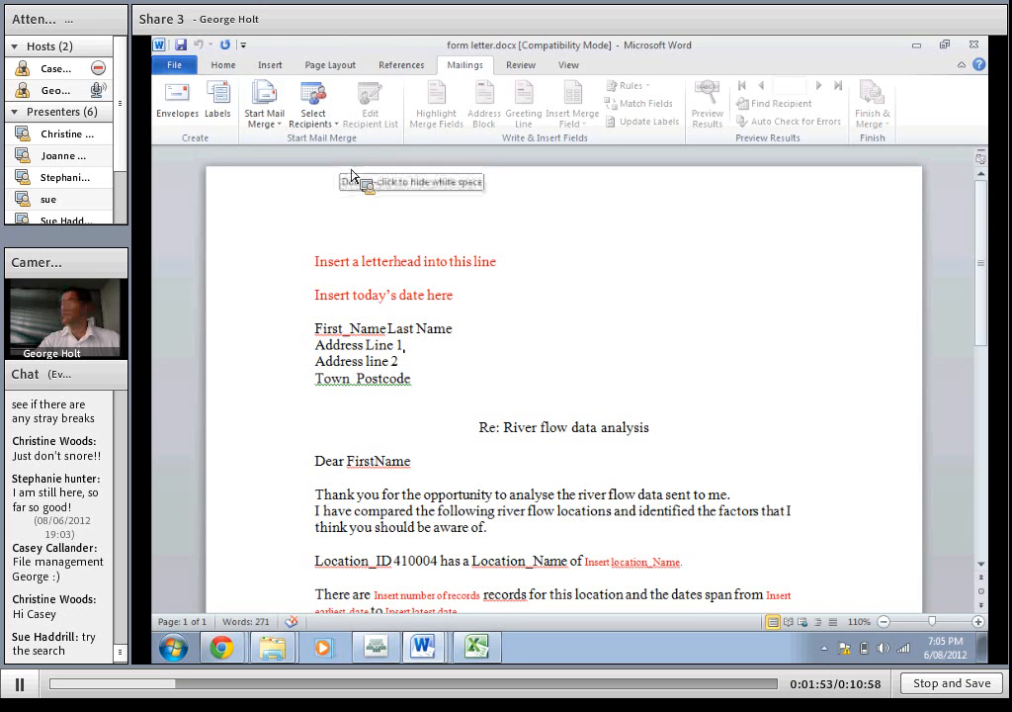
pyautogui.press('BackSpace')
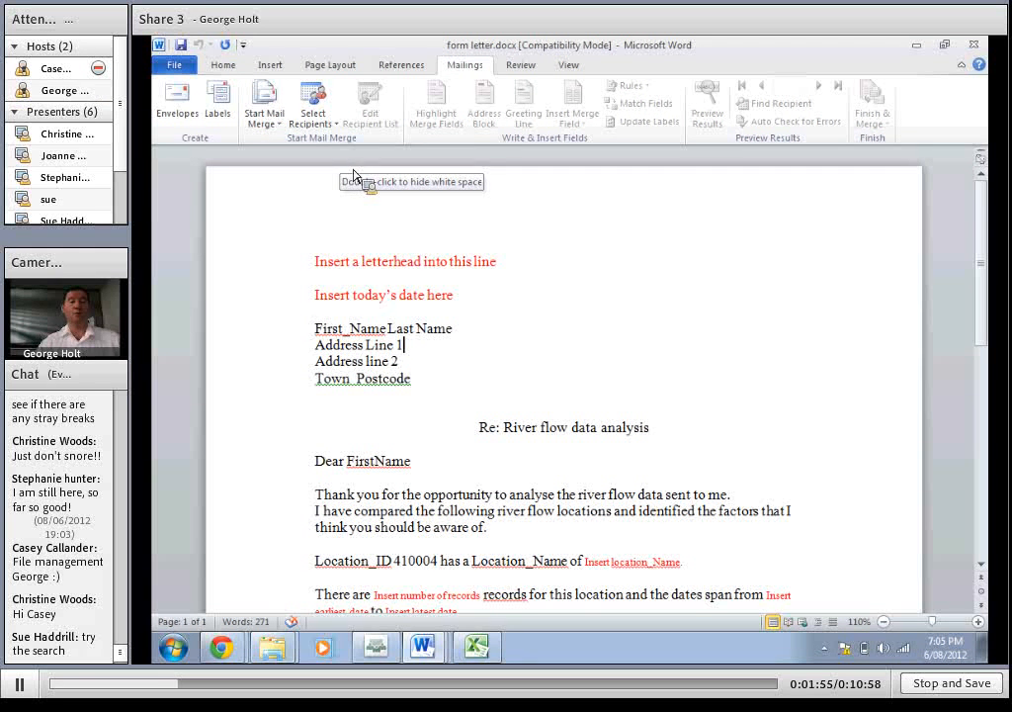
pyautogui.write(',')
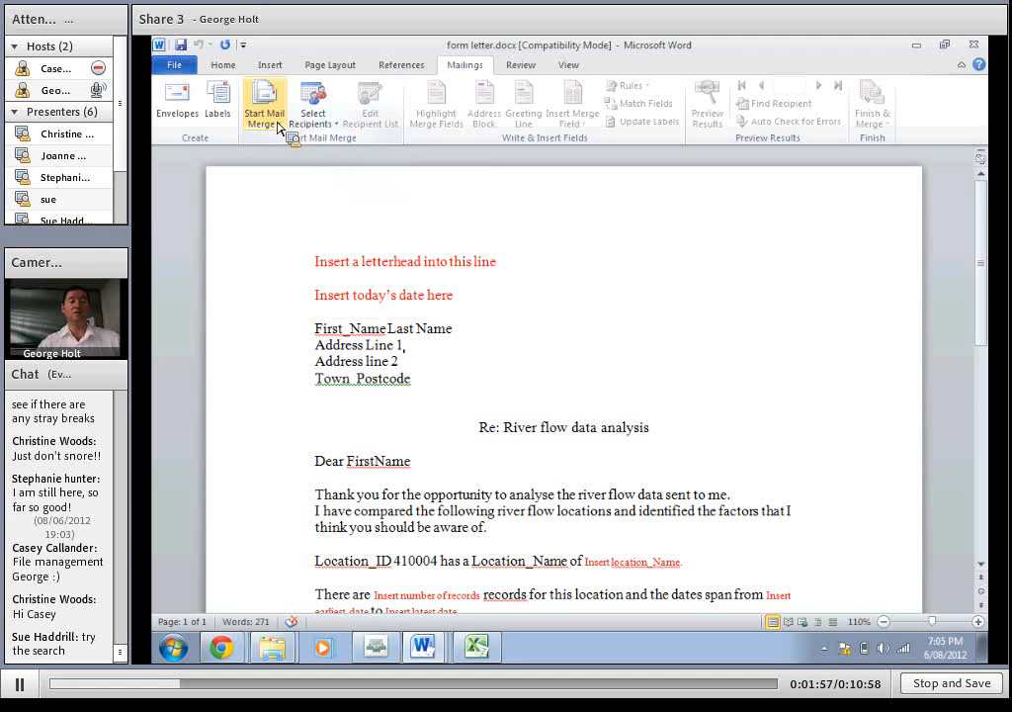
pyautogui.click(265, 108)
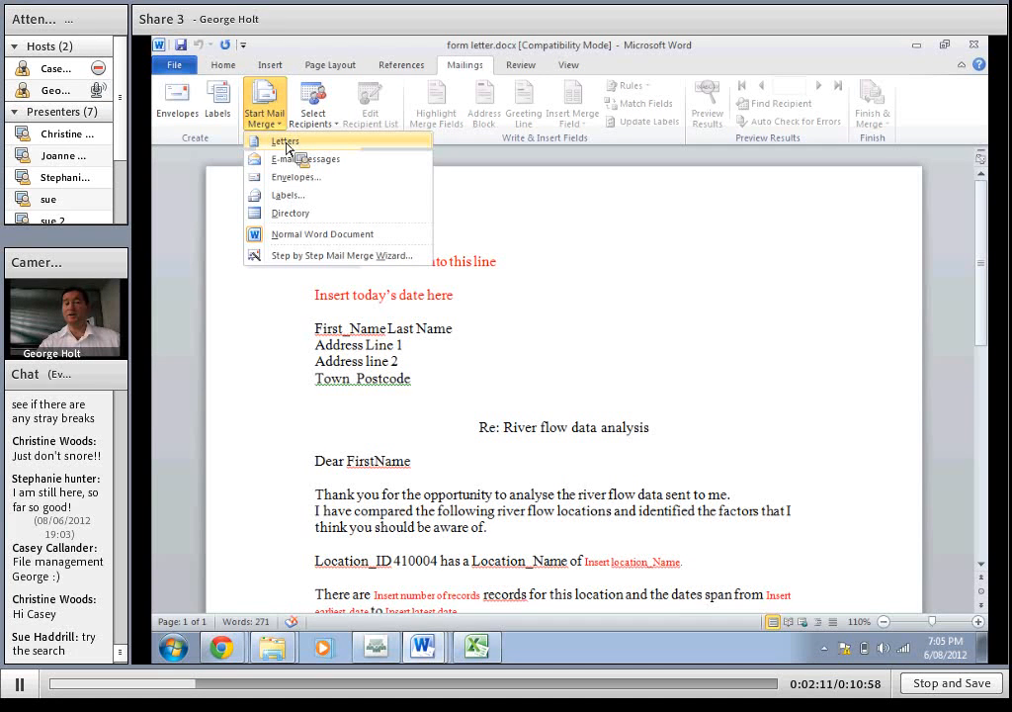
pyautogui.click(255, 117)
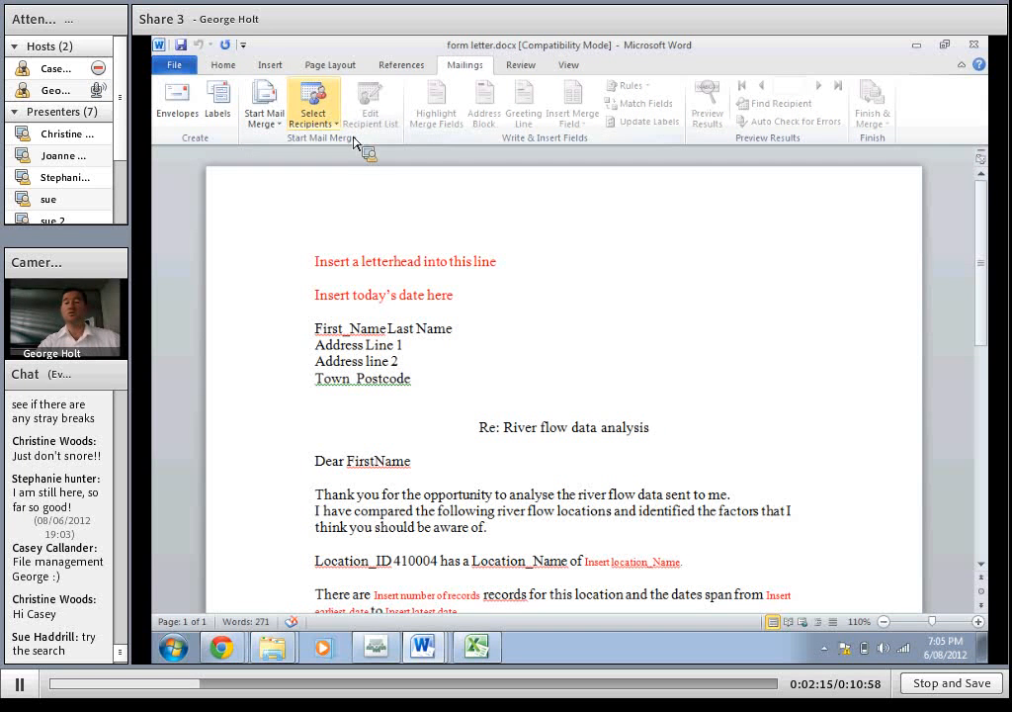
# Start selecting an existing recipient list as the data source and browse My Documents for the Mailmerge folder
pyautogui.click(314, 104)
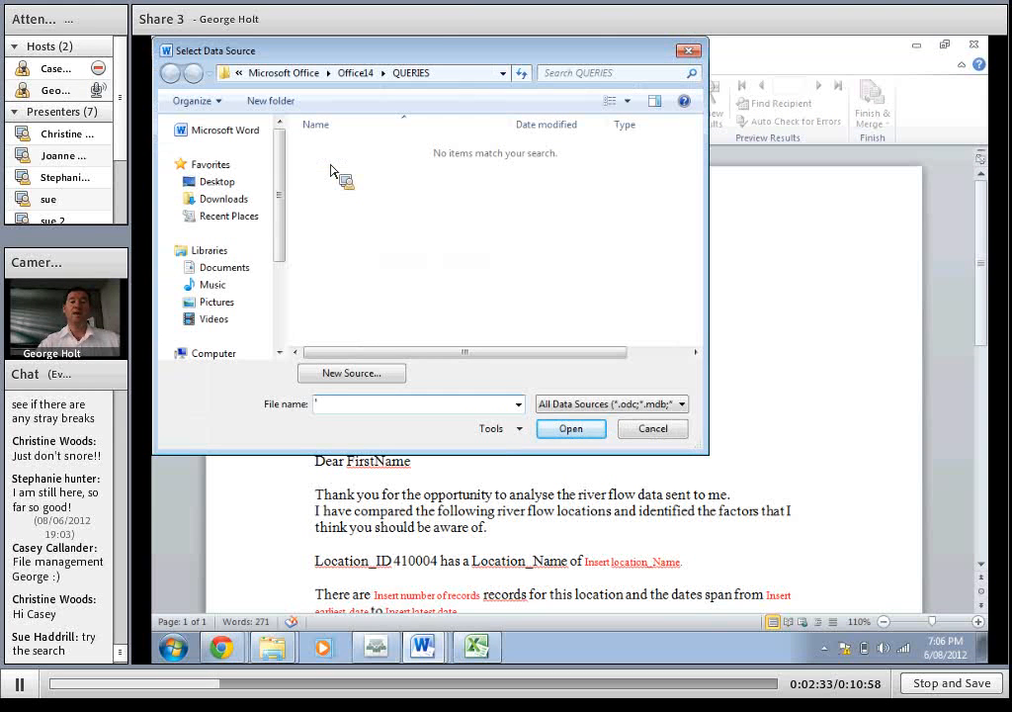
pyautogui.click(204, 272)
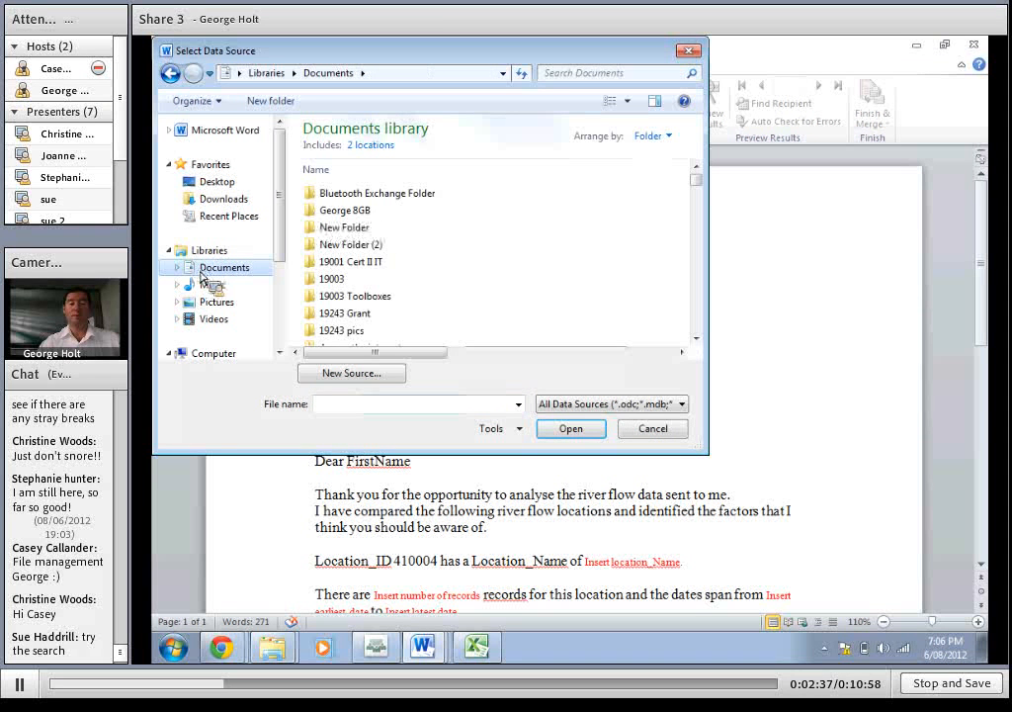
pyautogui.click(178, 268)
pyautogui.click(235, 285)
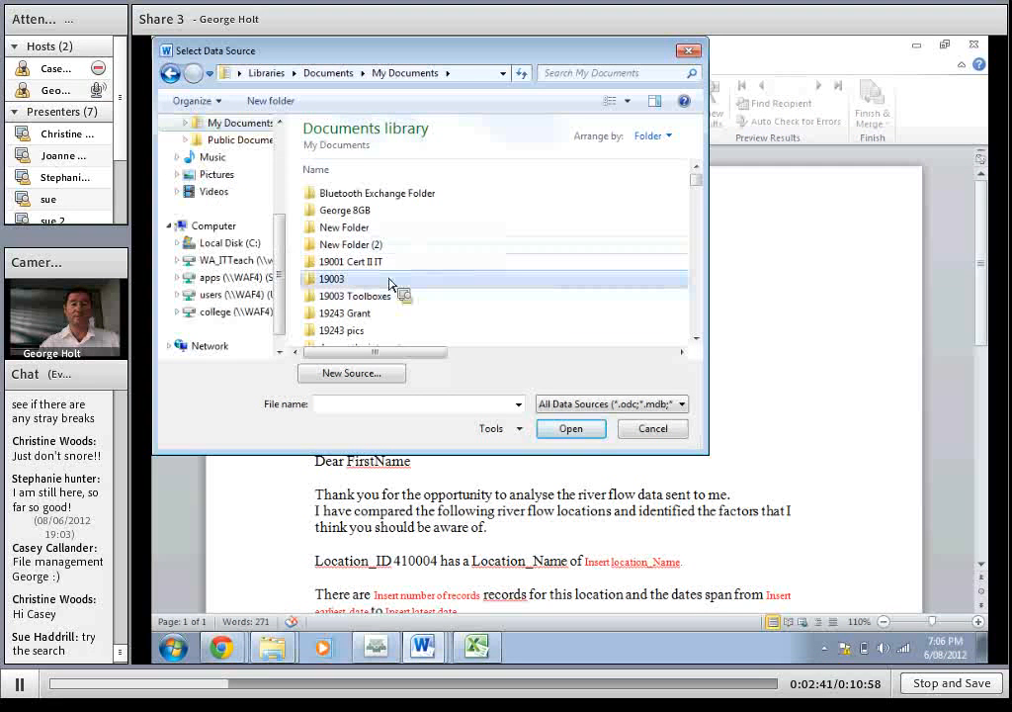
pyautogui.scroll(-10, 396, 283)
pyautogui.scroll(-8, 366, 283)
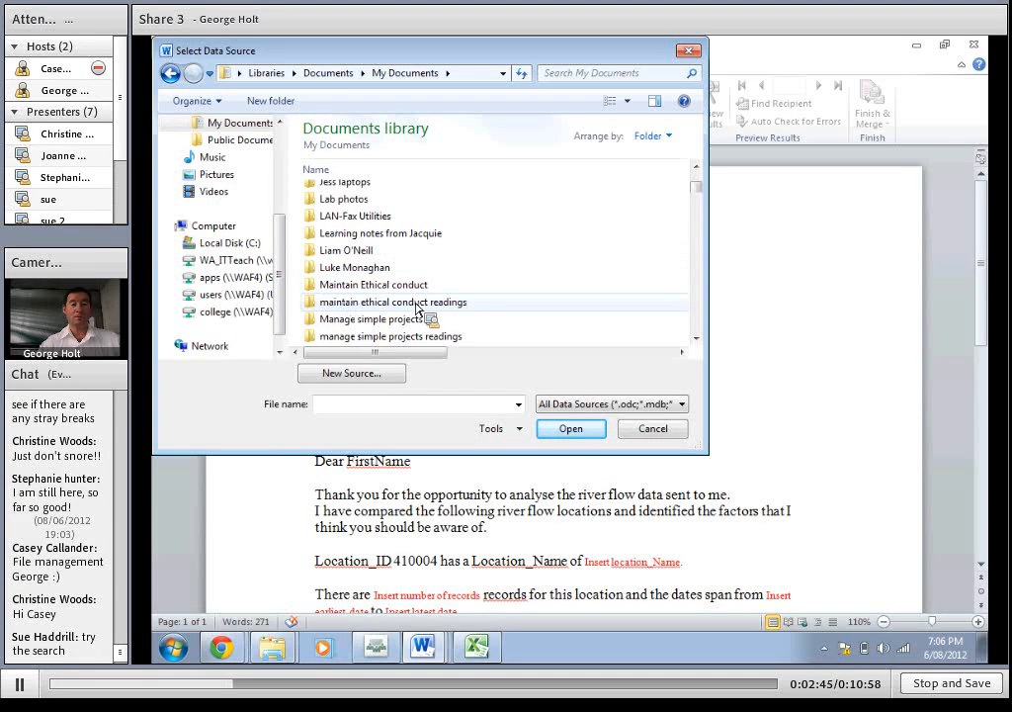
pyautogui.scroll(-2, 388, 316)
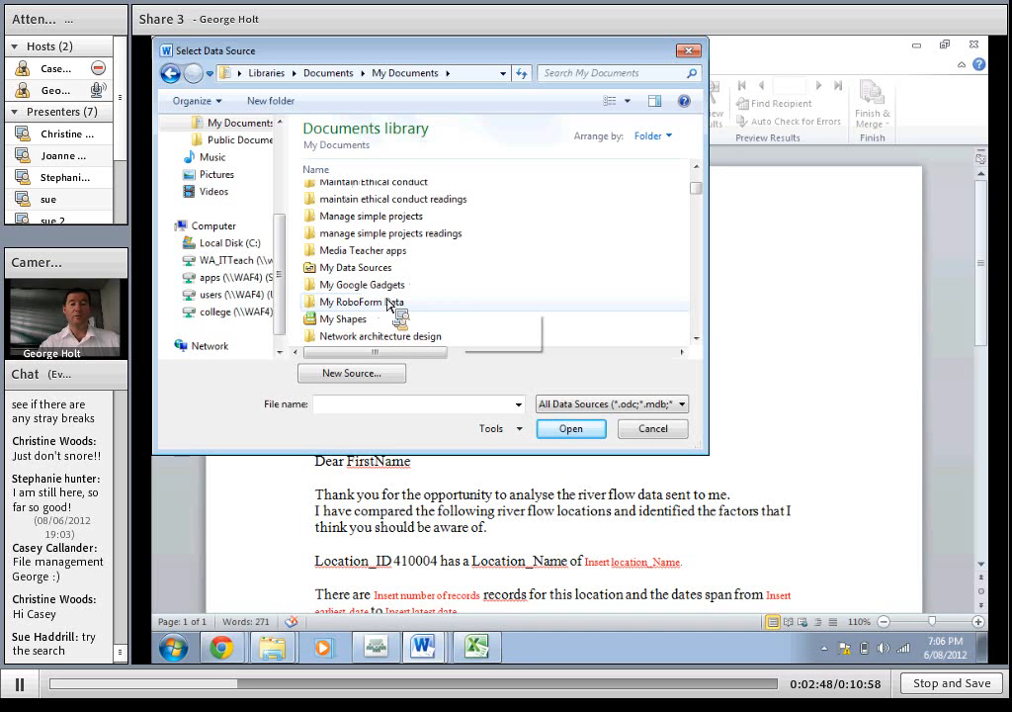
pyautogui.scroll(1, 388, 304)
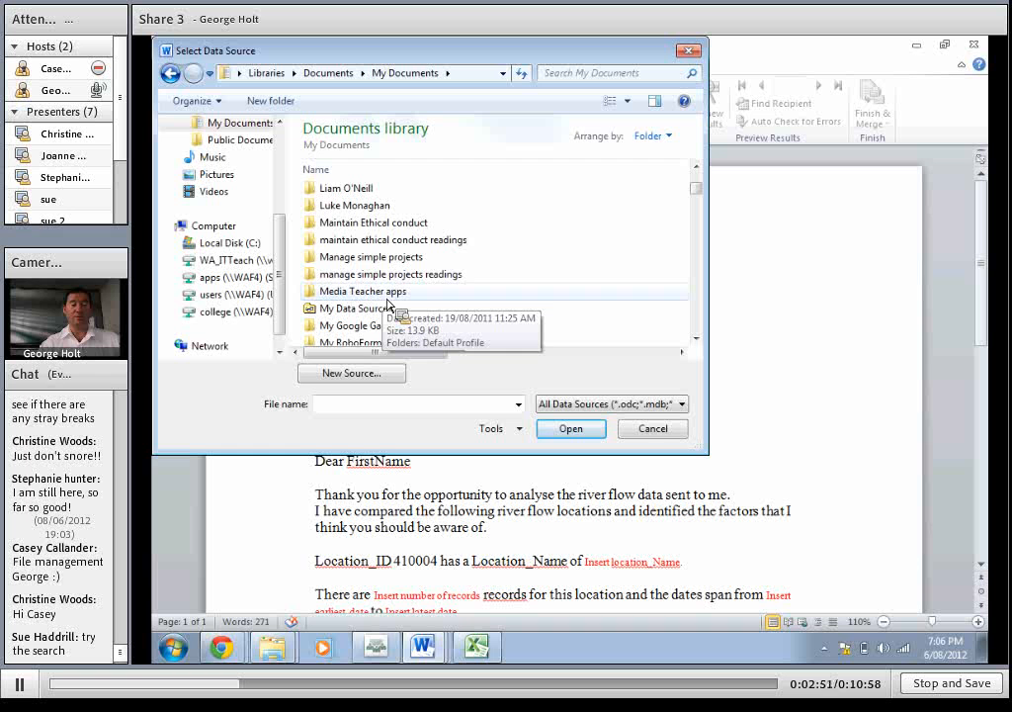
pyautogui.scroll(1, 390, 305)
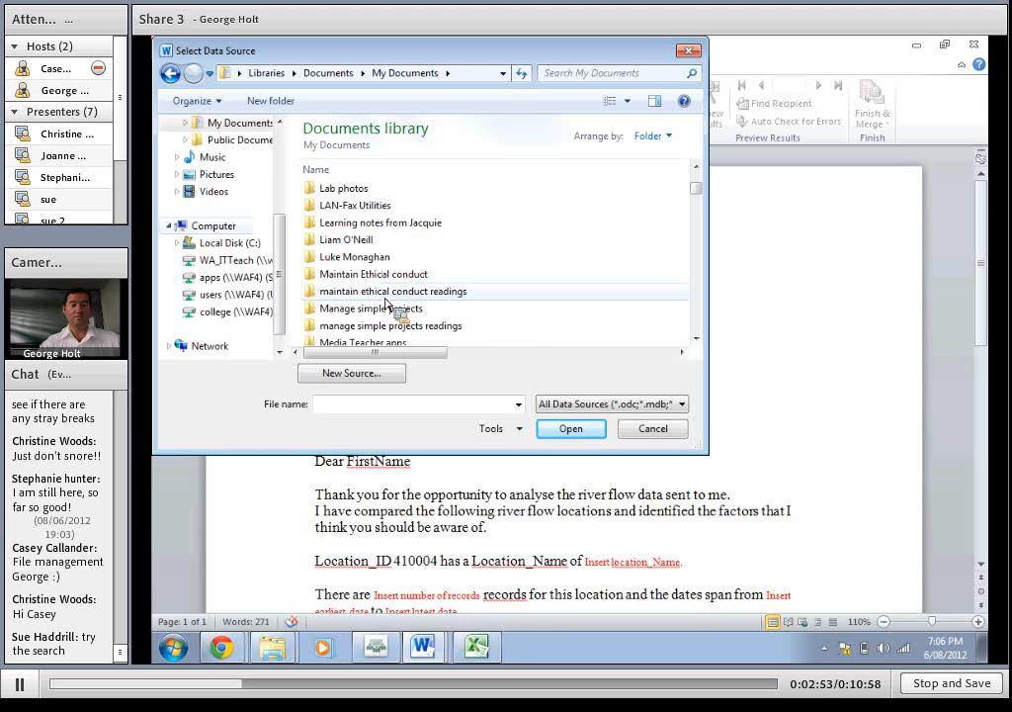
pyautogui.click(233, 124)
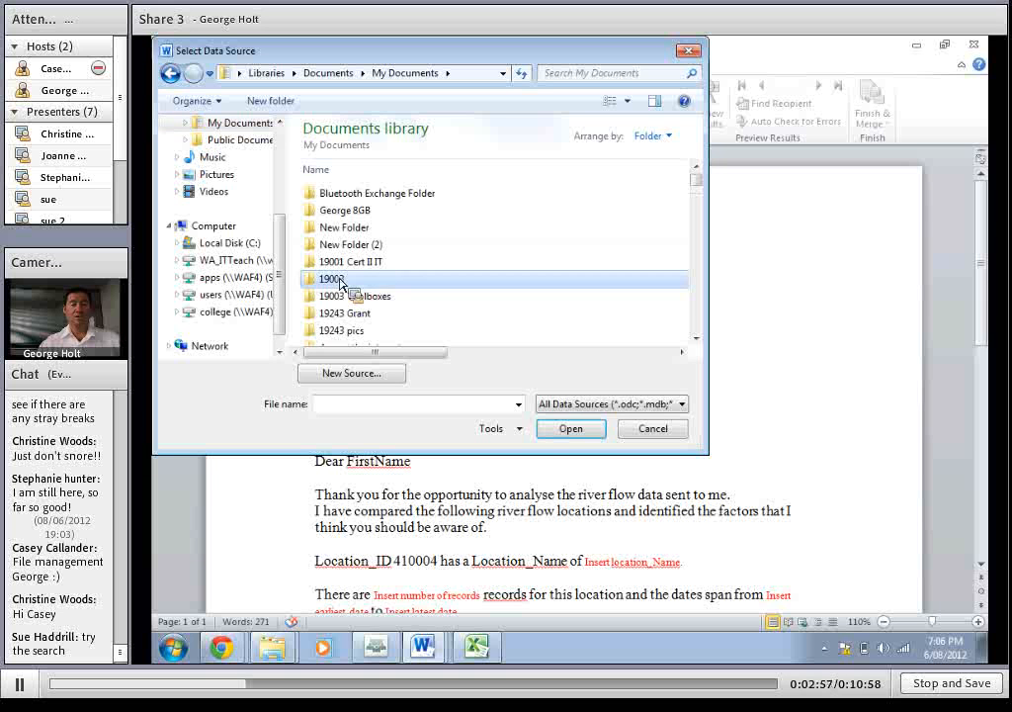
pyautogui.scroll(-3, 339, 286)
pyautogui.scroll(-1, 340, 286)
# Search My Documents for "m" and open the Mailmerge folder
pyautogui.click(575, 74)
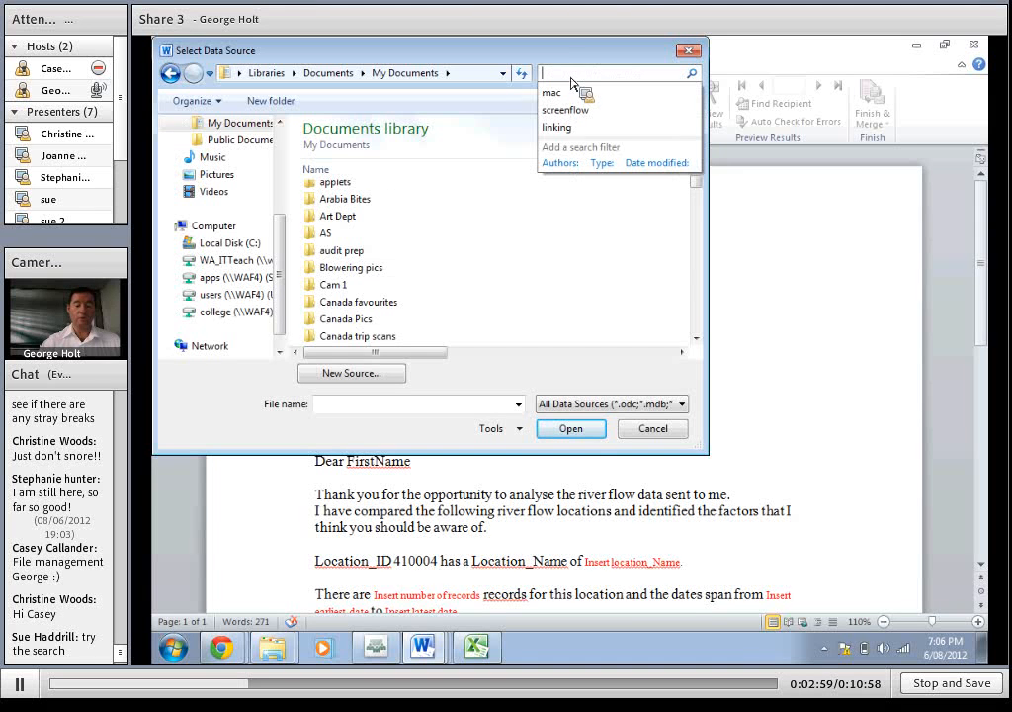
pyautogui.write('mail')
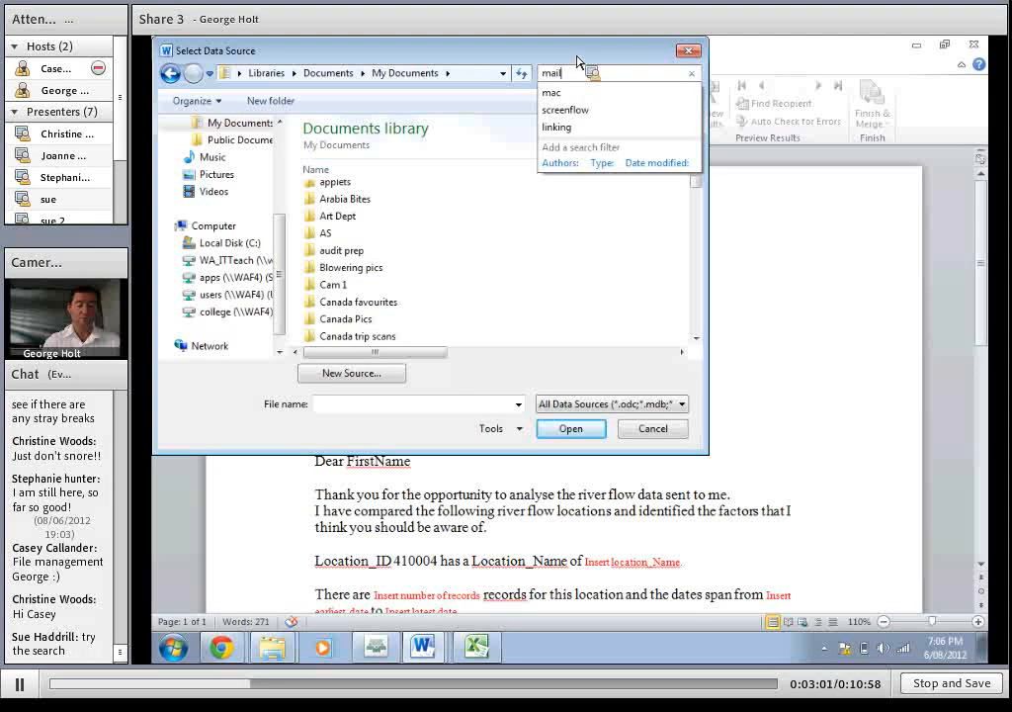
pyautogui.write('me')
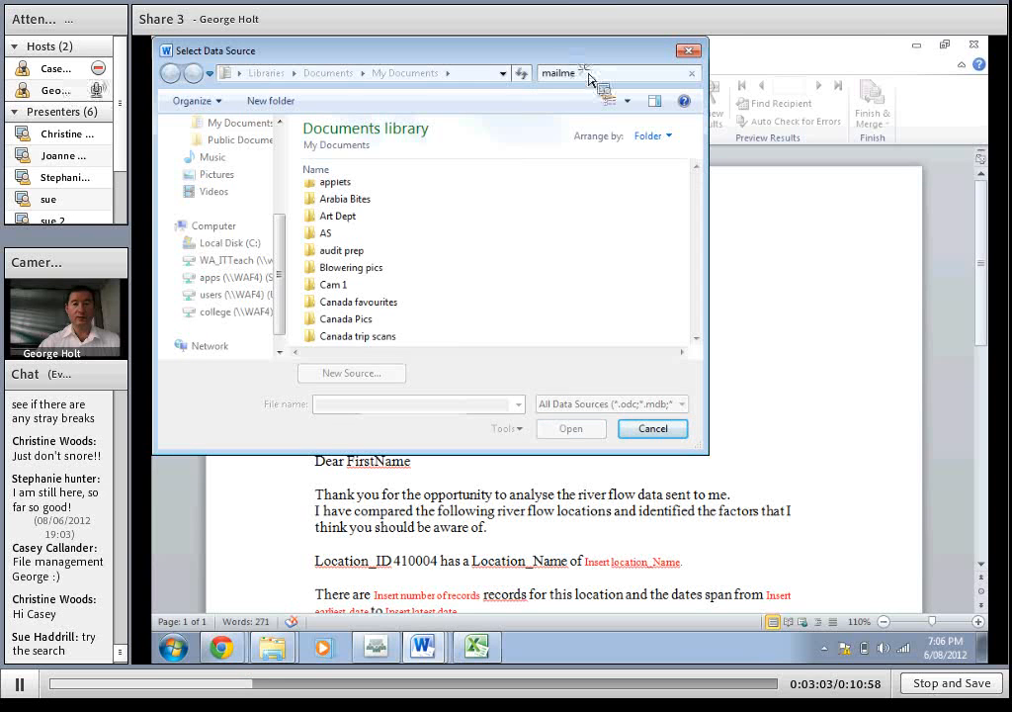
pyautogui.press('BackSpace')
pyautogui.press('BackSpace')
pyautogui.press('BackSpace')
pyautogui.press('BackSpace')
pyautogui.press('BackSpace')
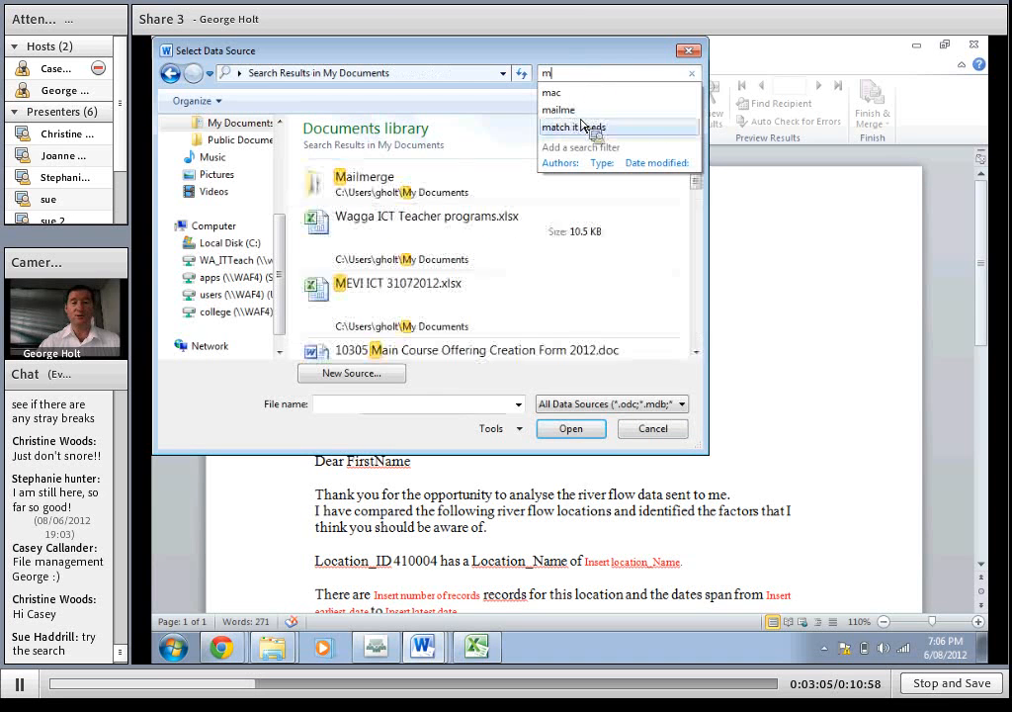
pyautogui.click(371, 190)
pyautogui.doubleClick(372, 190)
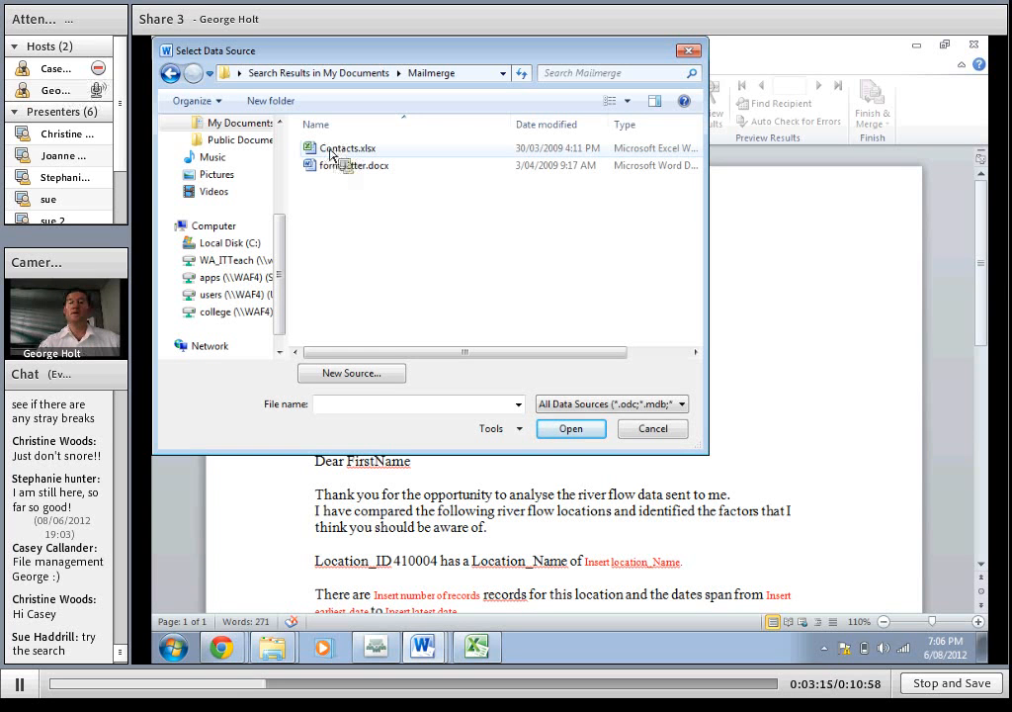
# Use Sheet1$ of Contacts.xlsx, with column headers in its first row, as the recipient list and keep all recipients included
pyautogui.click(340, 149)
pyautogui.doubleClick(340, 150)
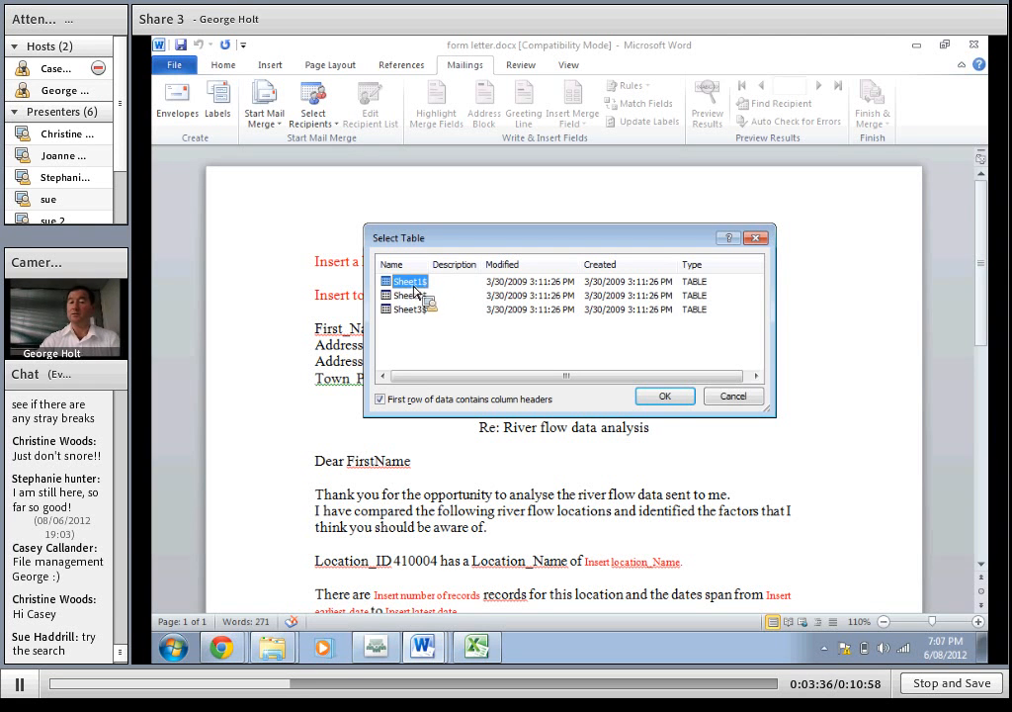
pyautogui.click(668, 396)
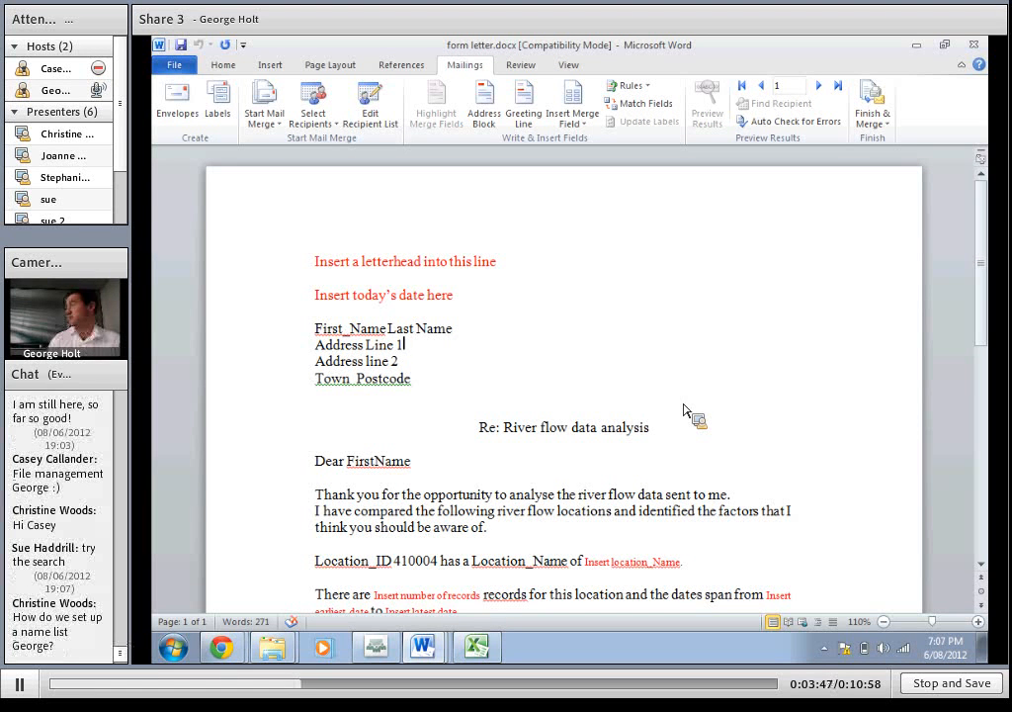
pyautogui.click(383, 117)
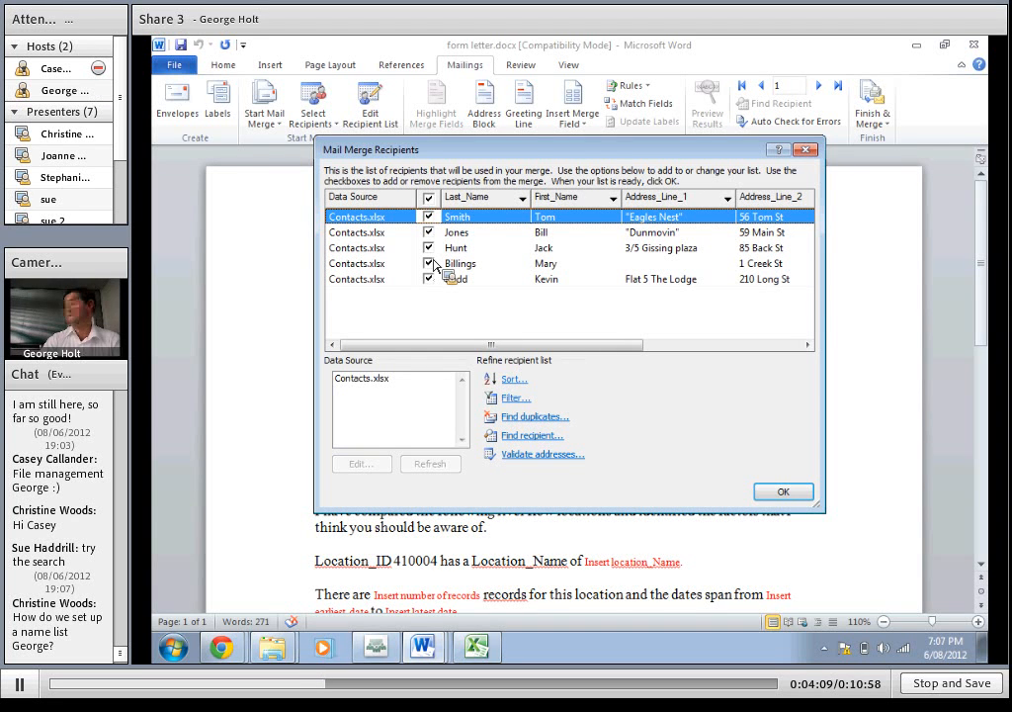
pyautogui.click(773, 489)
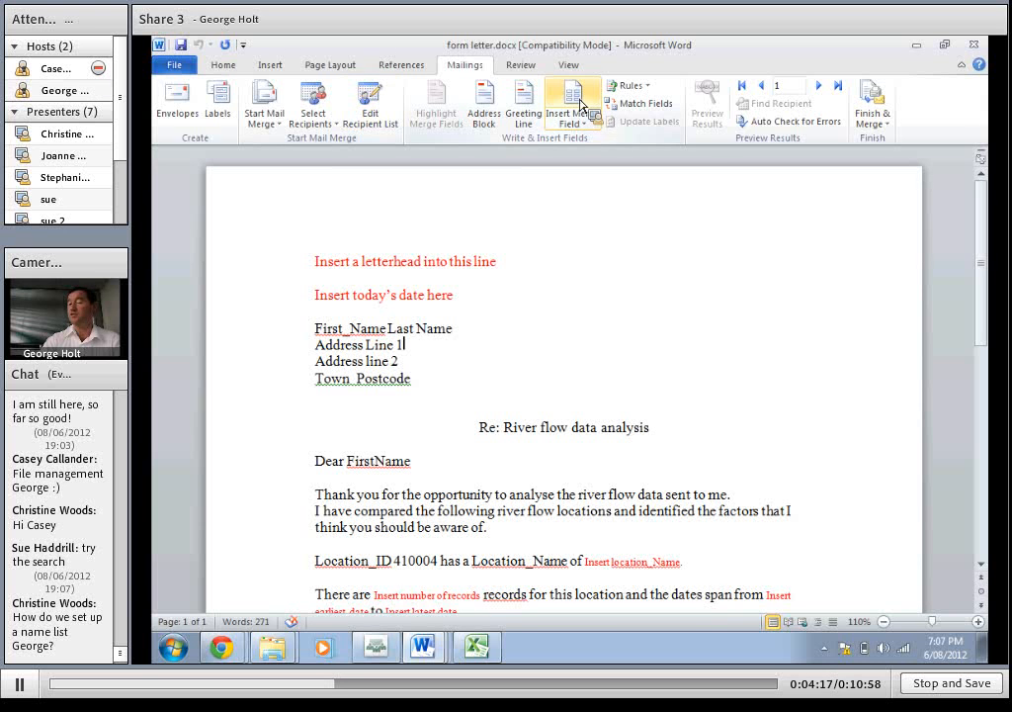
# Replace the FirstName placeholder in the "Dear" greeting with the First_Name merge field
pyautogui.moveTo(423, 462); pyautogui.dragTo(354, 463)
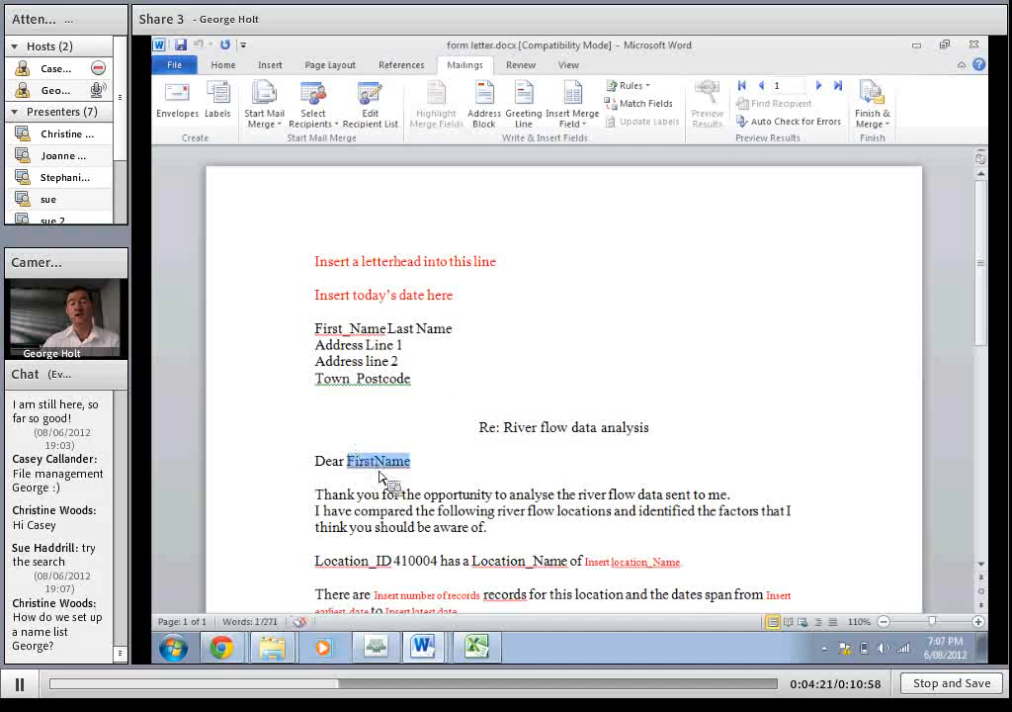
pyautogui.click(577, 129)
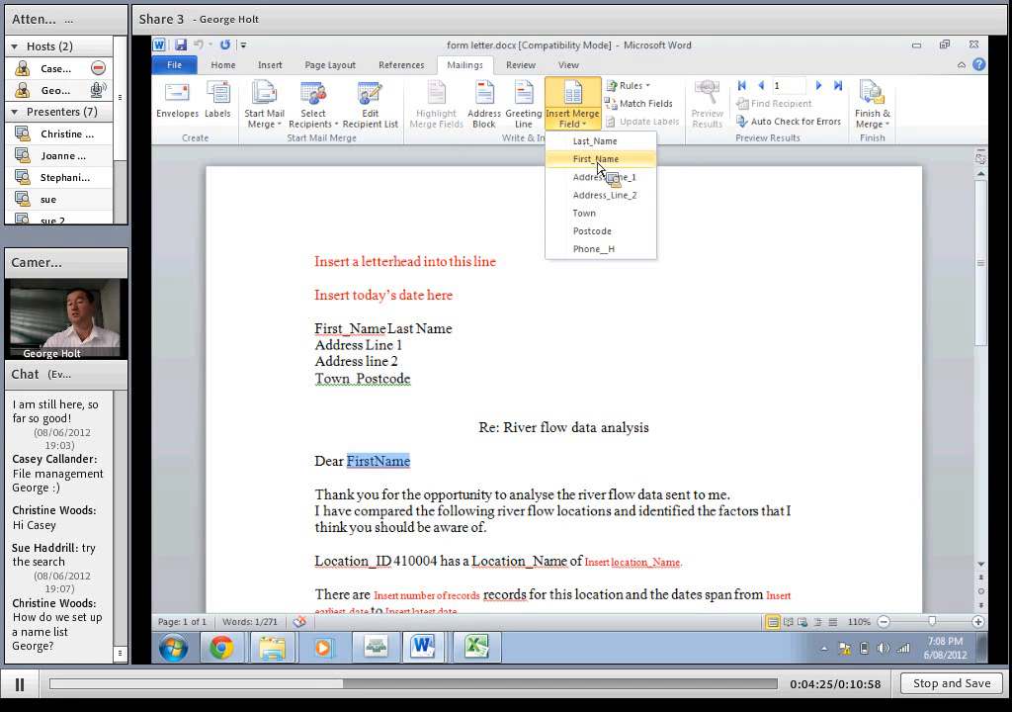
pyautogui.click(600, 160)
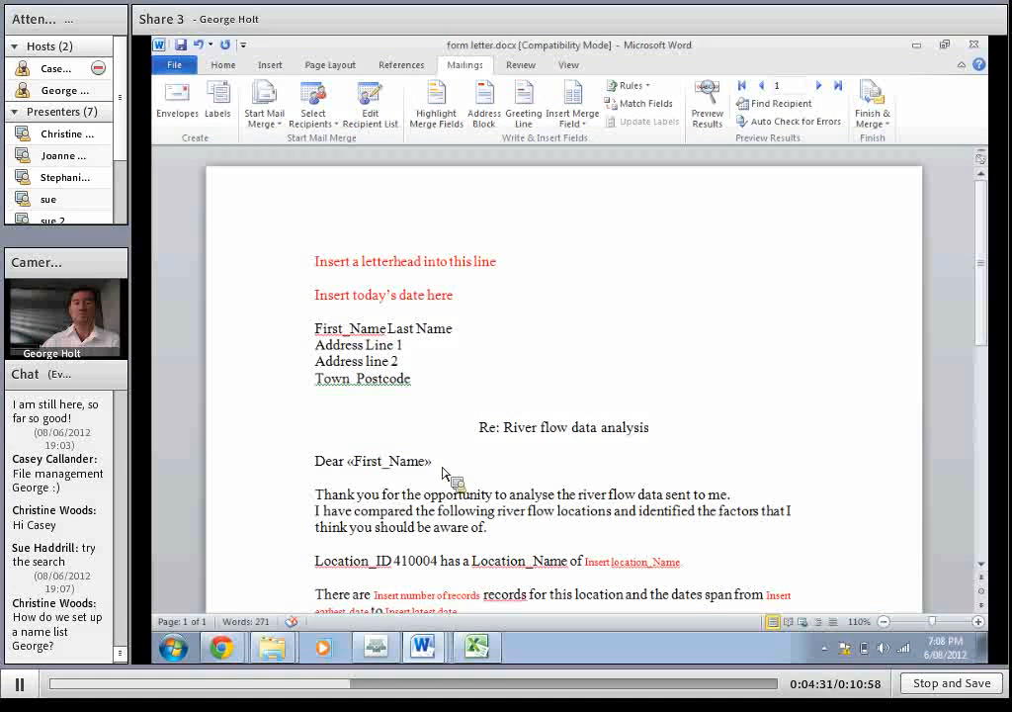
# Replace the first and last name placeholders above the address with the First_Name and Last_Name merge fields
pyautogui.moveTo(316, 330); pyautogui.dragTo(373, 343)
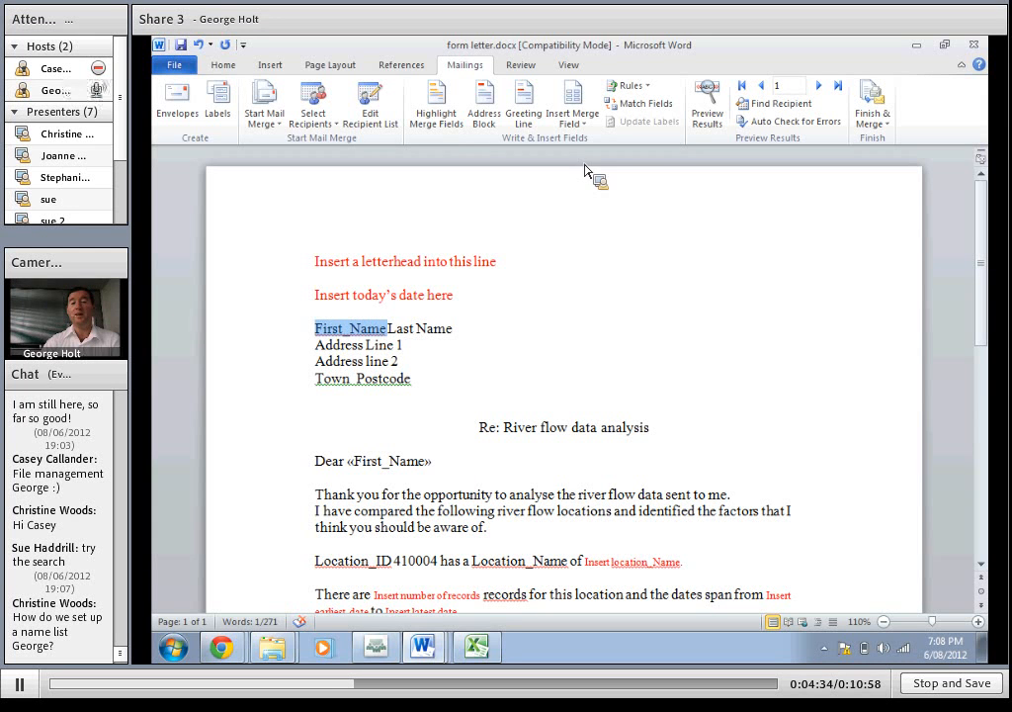
pyautogui.click(573, 109)
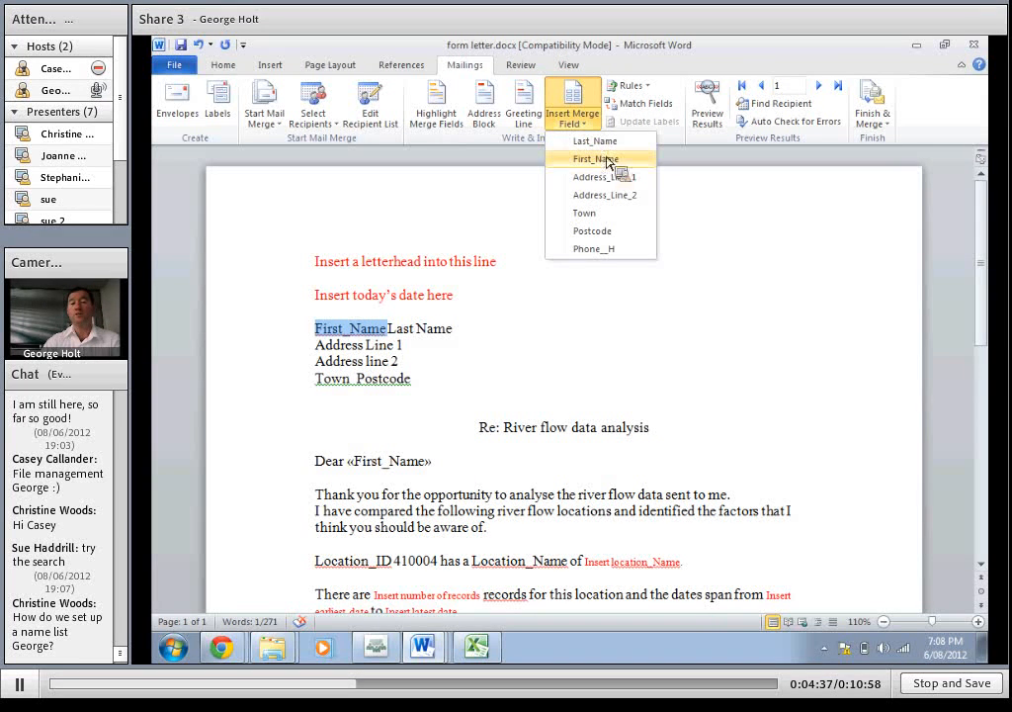
pyautogui.click(607, 160)
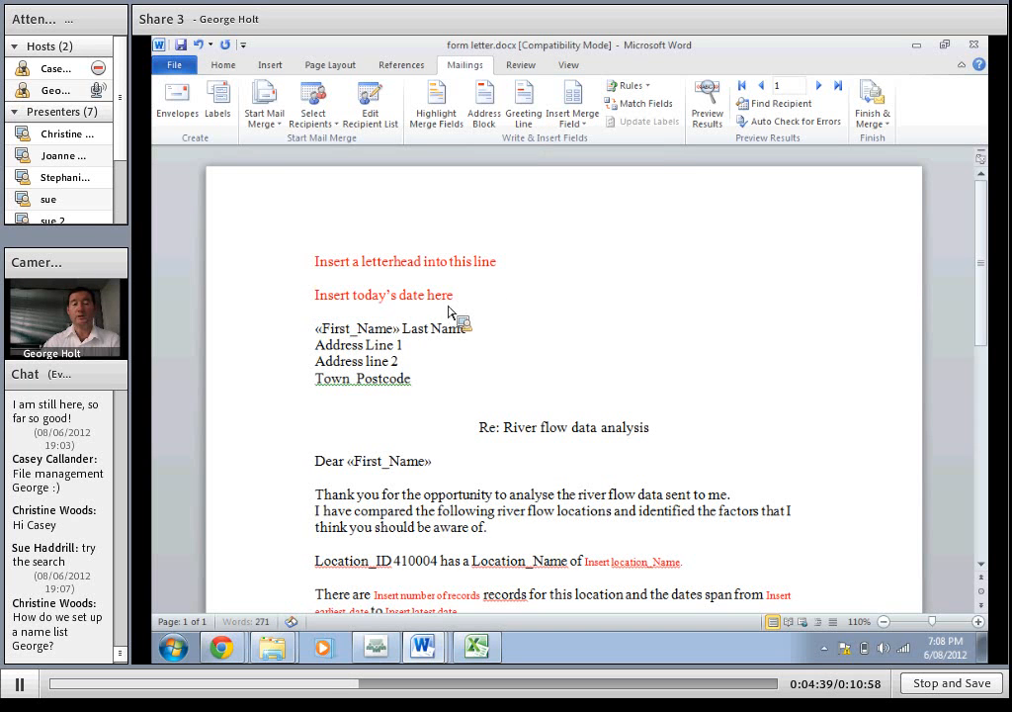
pyautogui.moveTo(403, 334); pyautogui.dragTo(467, 334)
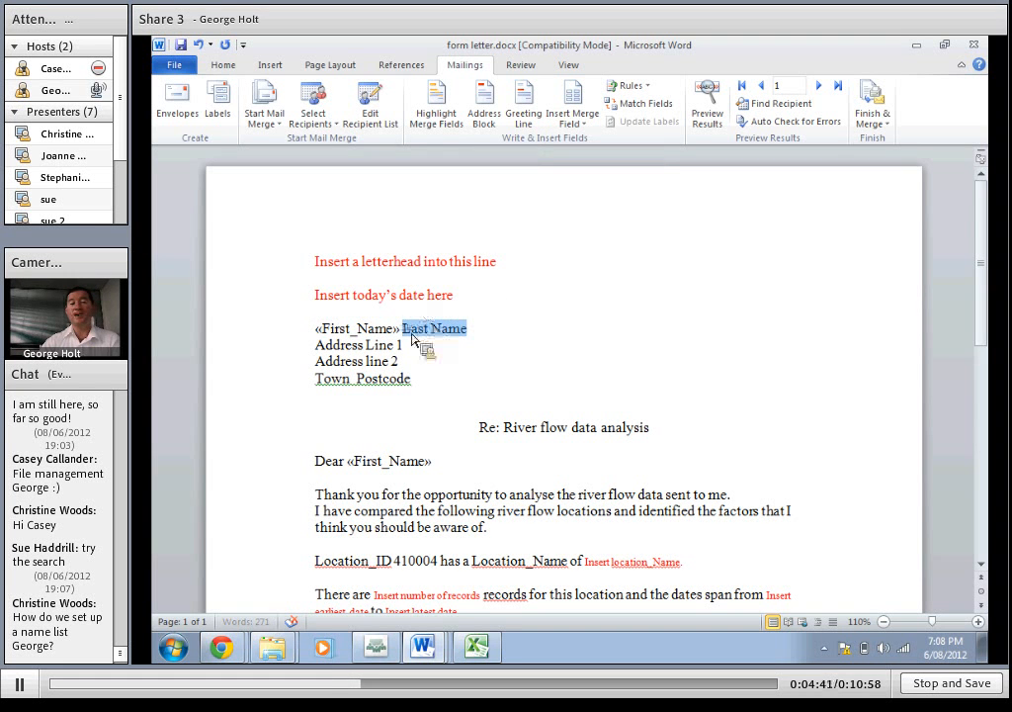
pyautogui.click(573, 111)
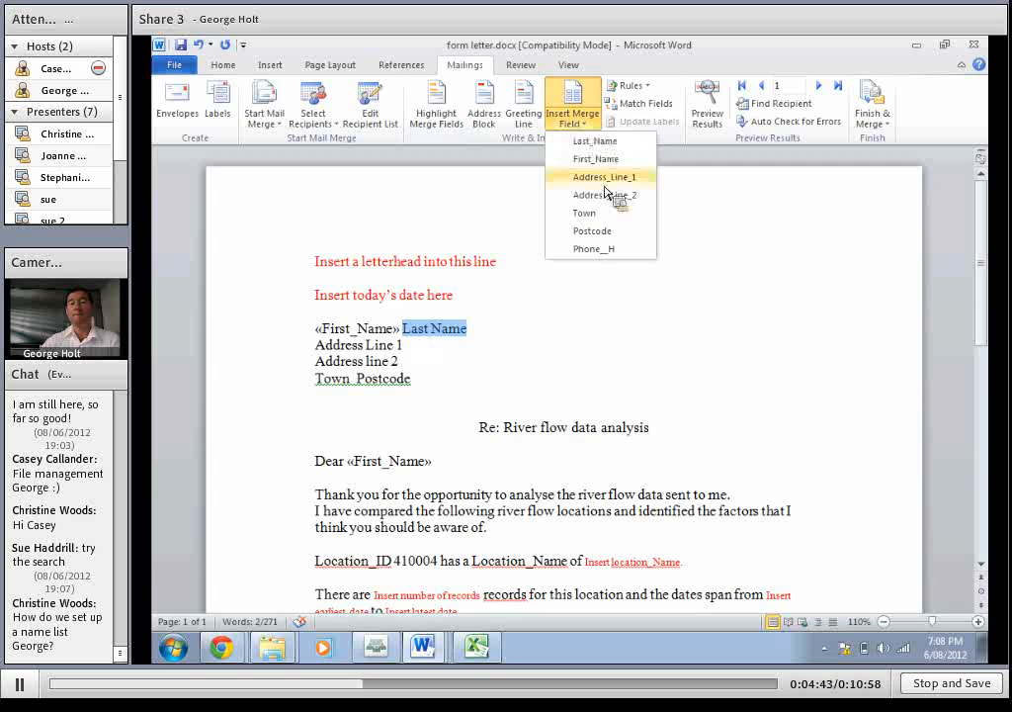
pyautogui.click(597, 142)
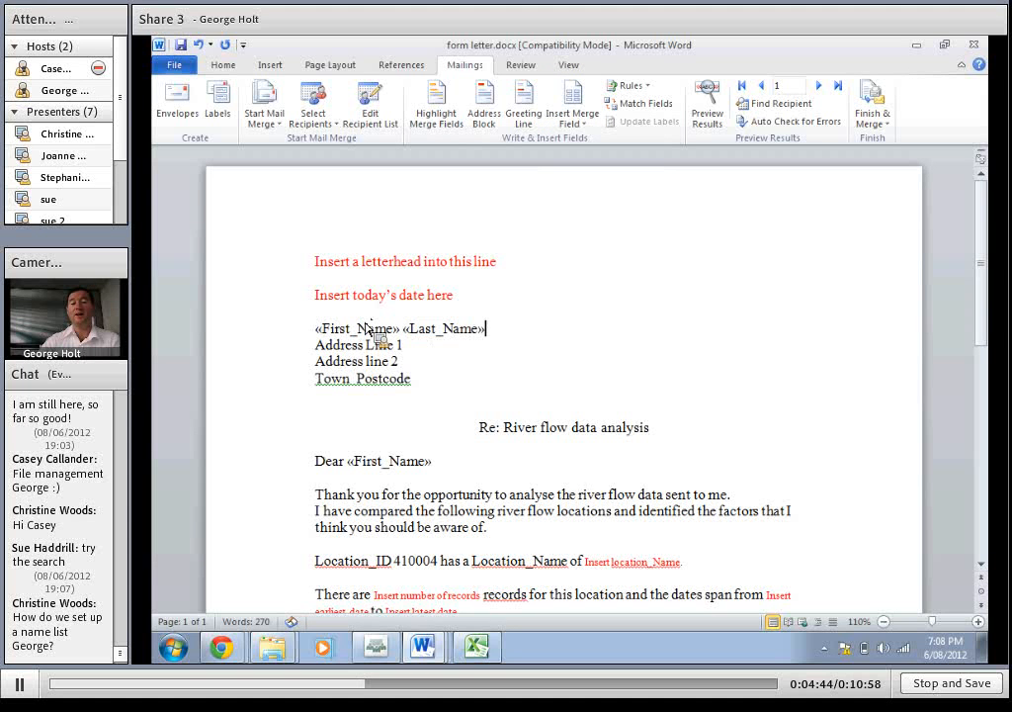
# Replace the two address line placeholders with the Address_Line_1 and Address_Line_2 merge fields, keeping each on its own line
pyautogui.click(307, 350)
pyautogui.click(593, 119)
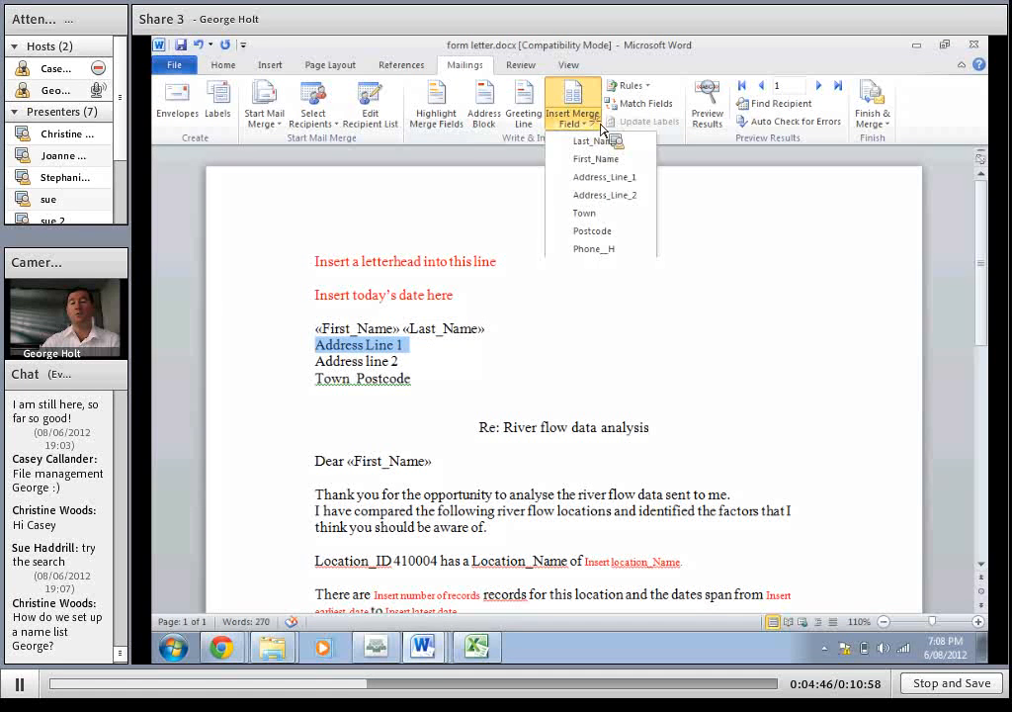
pyautogui.click(606, 177)
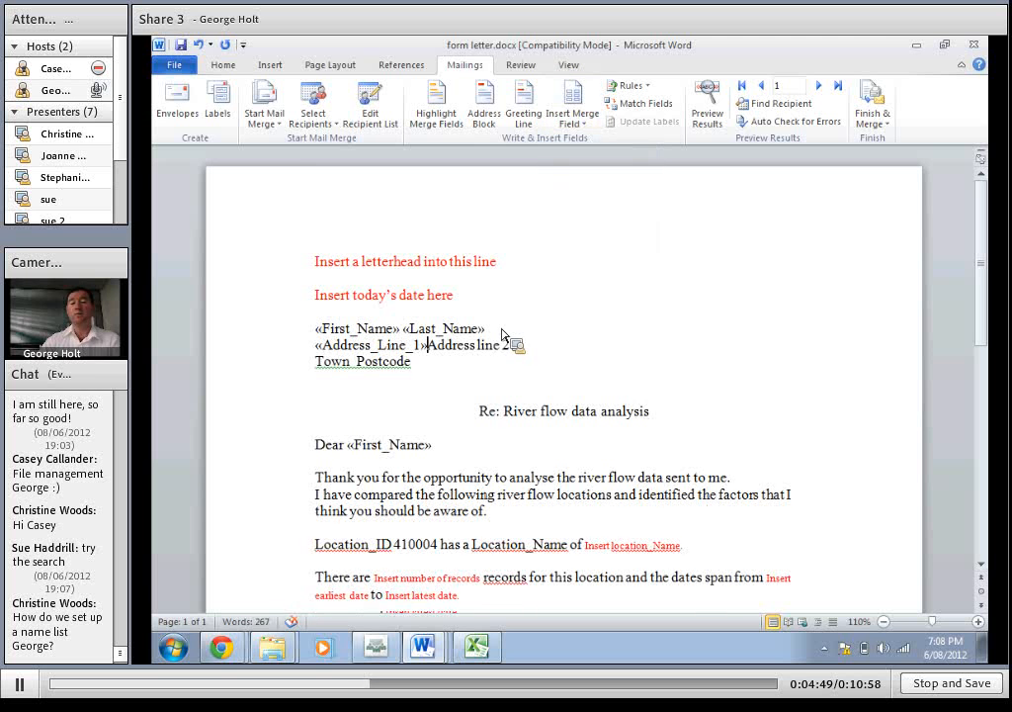
pyautogui.press('Return')
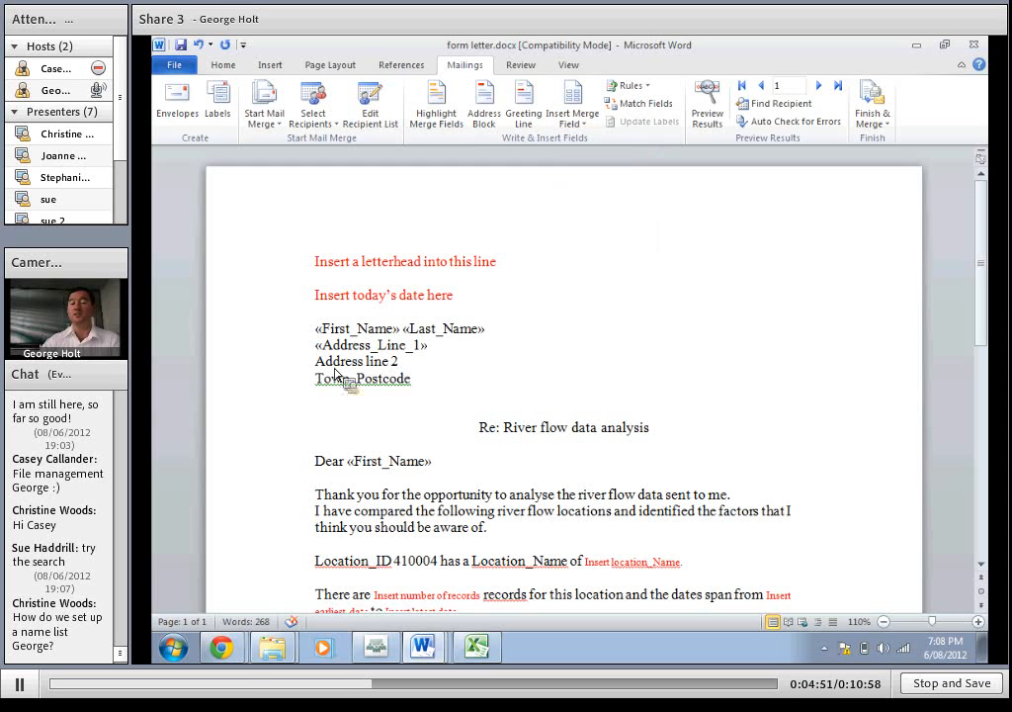
pyautogui.moveTo(432, 365); pyautogui.dragTo(324, 363)
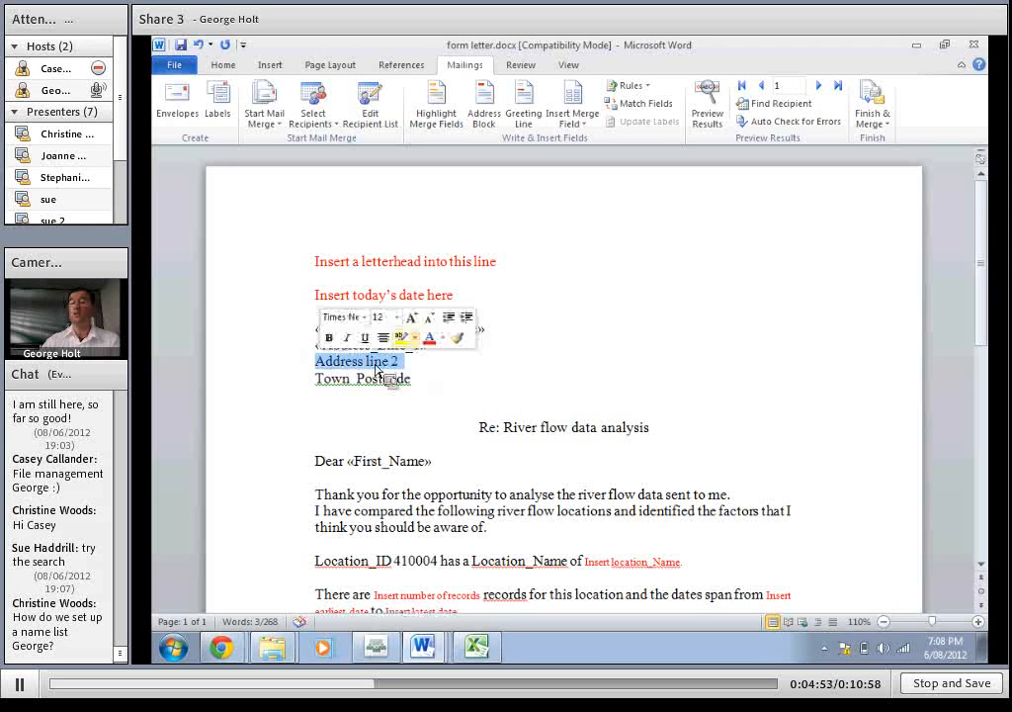
pyautogui.click(582, 122)
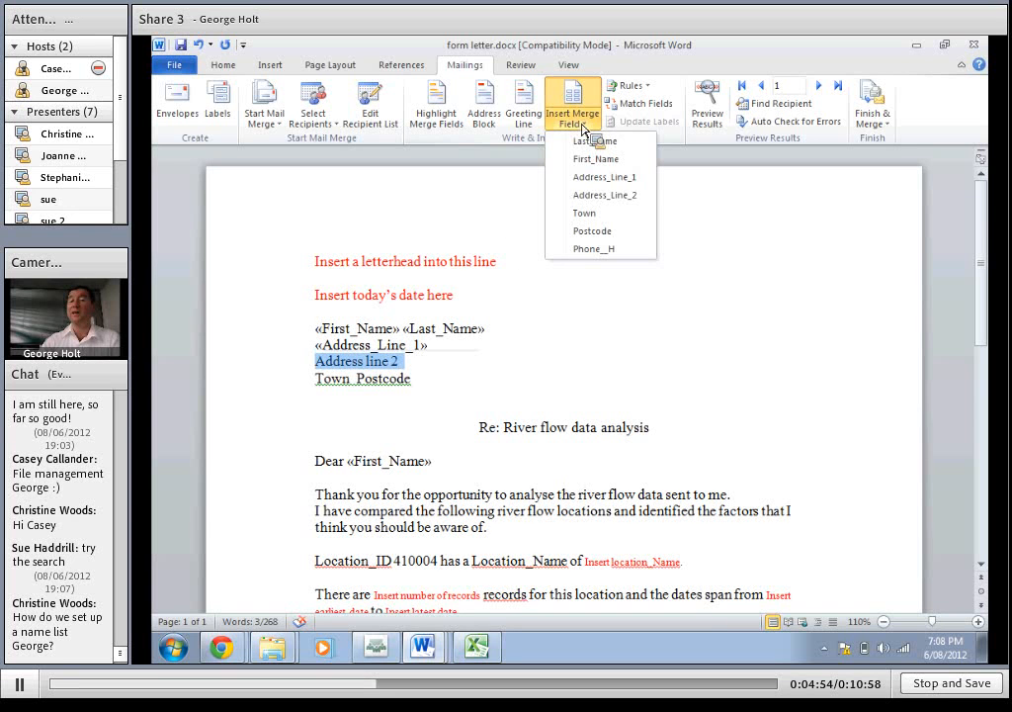
pyautogui.click(607, 197)
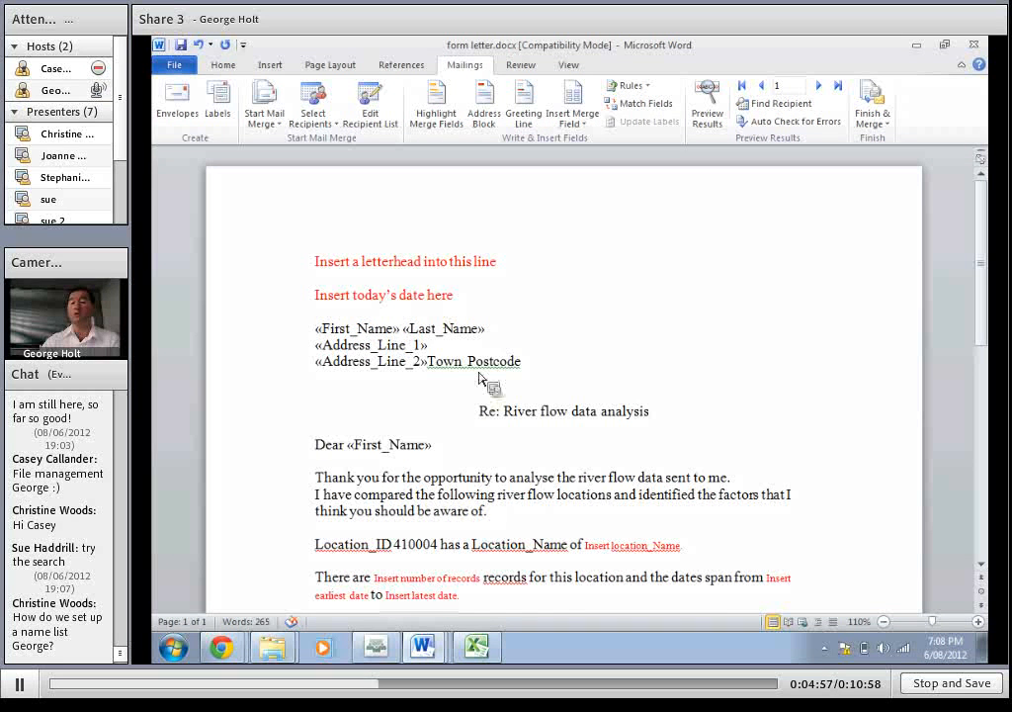
pyautogui.press('Return')
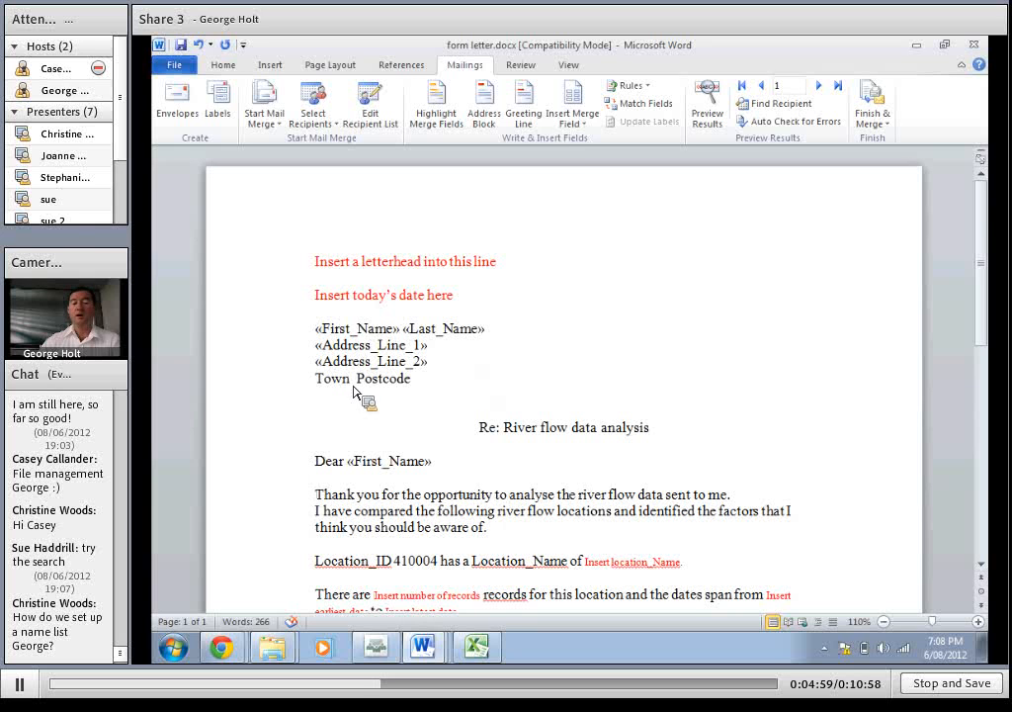
# Replace the Town and Postcode placeholders with the Town and Postcode merge fields, keeping a space between them
pyautogui.doubleClick(331, 380)
pyautogui.click(577, 126)
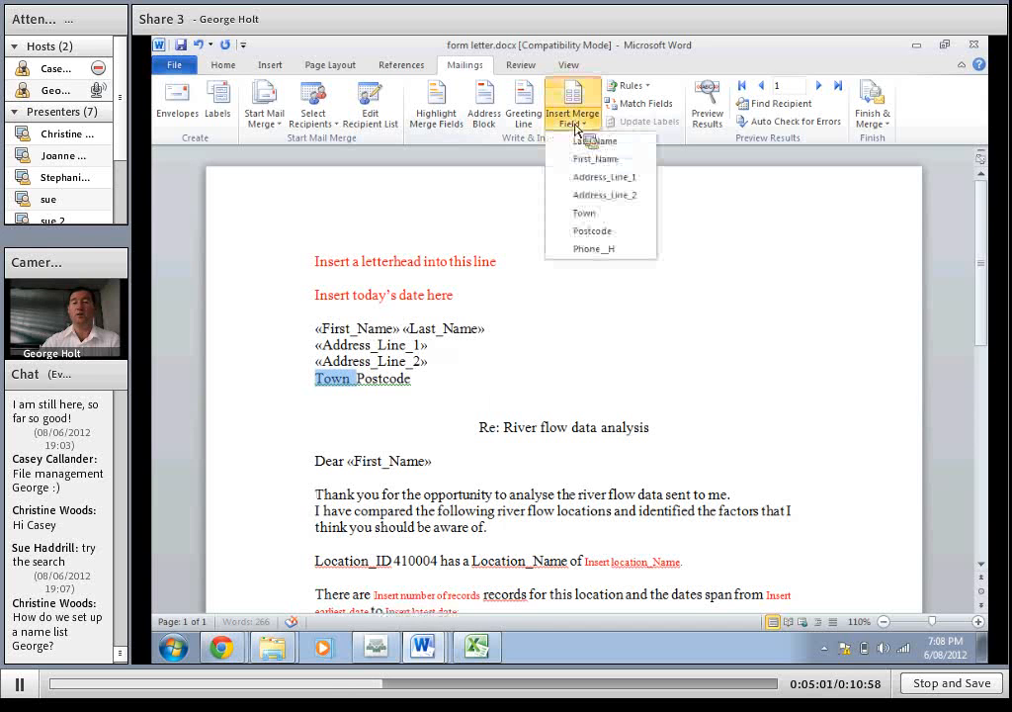
pyautogui.click(583, 213)
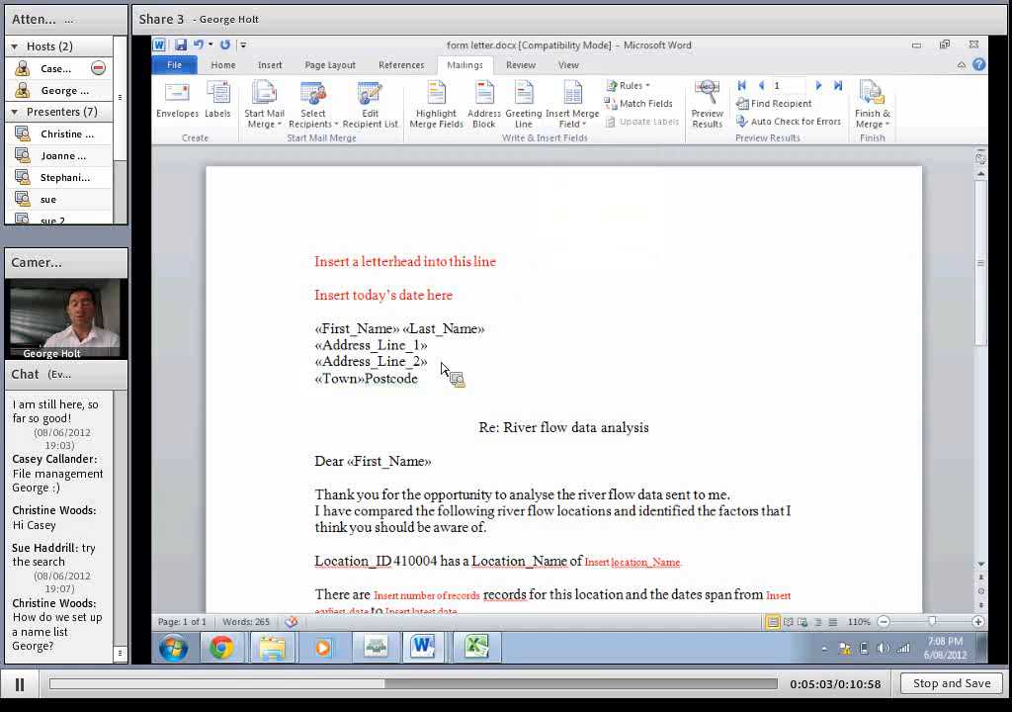
pyautogui.moveTo(447, 380); pyautogui.dragTo(372, 381)
pyautogui.click(583, 123)
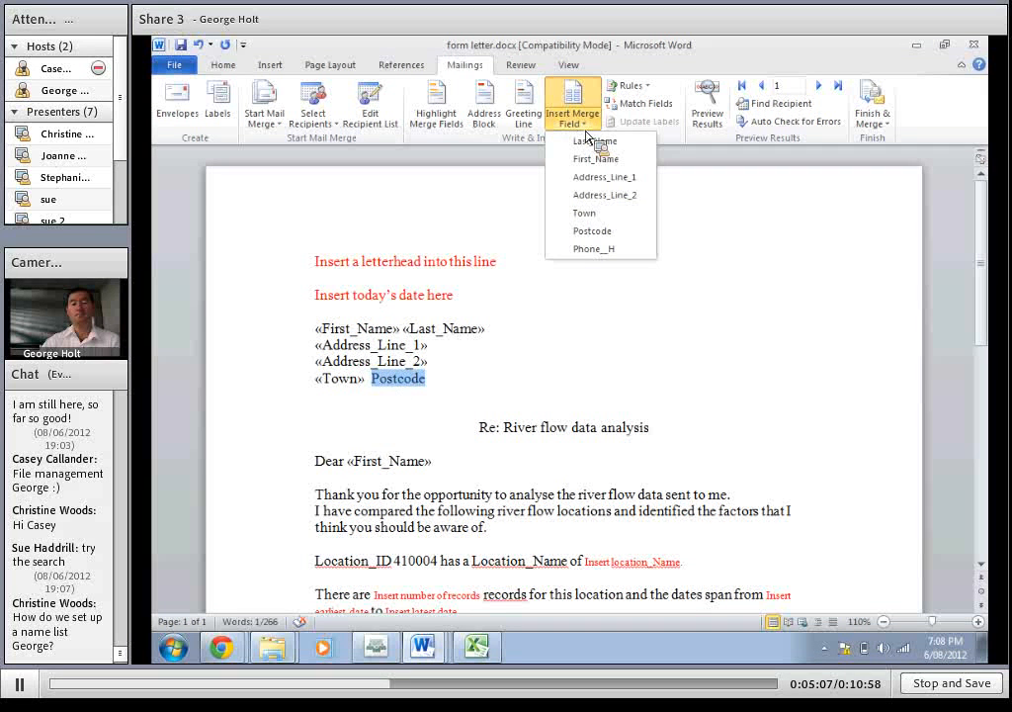
pyautogui.click(582, 232)
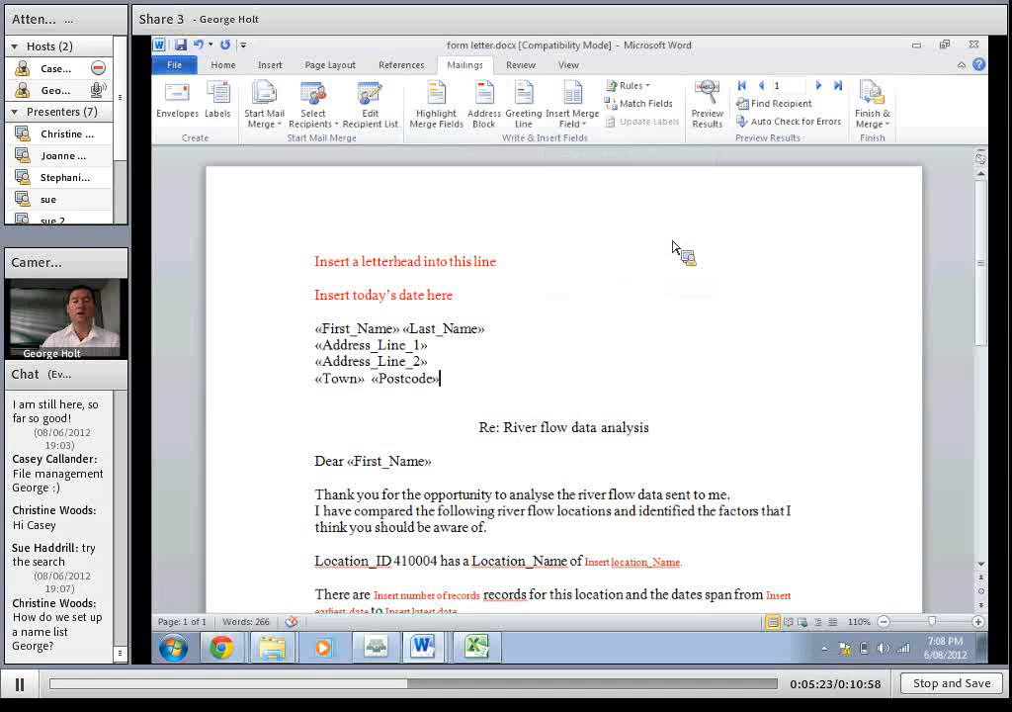
# Preview the merged letters with the recipient data and step through the records up to record 4
pyautogui.click(715, 112)
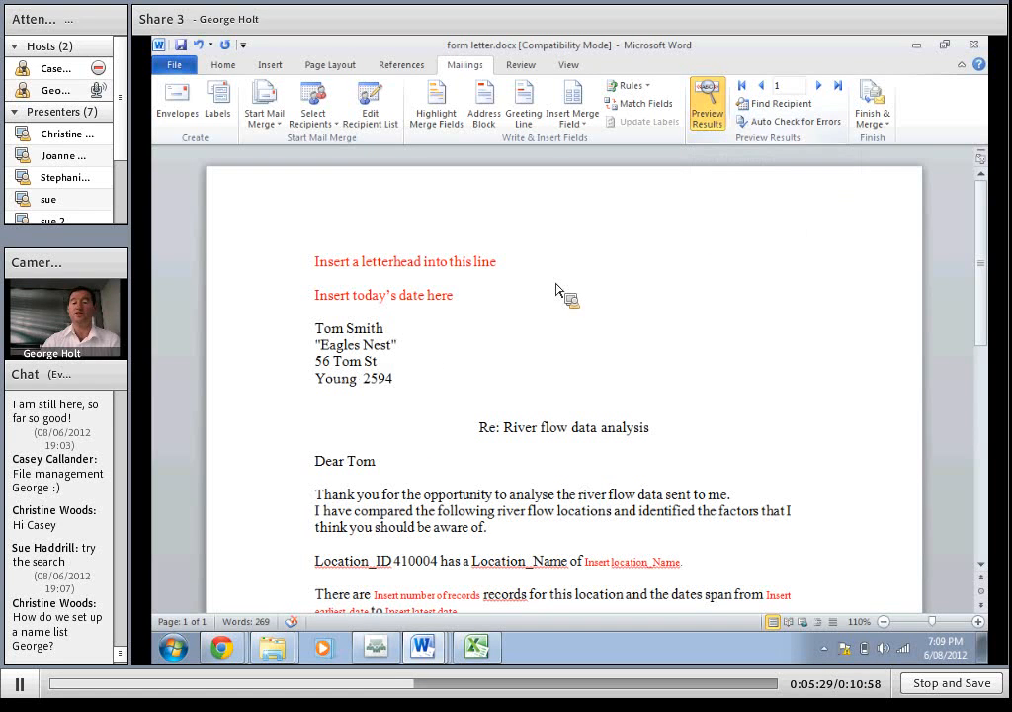
pyautogui.click(820, 86)
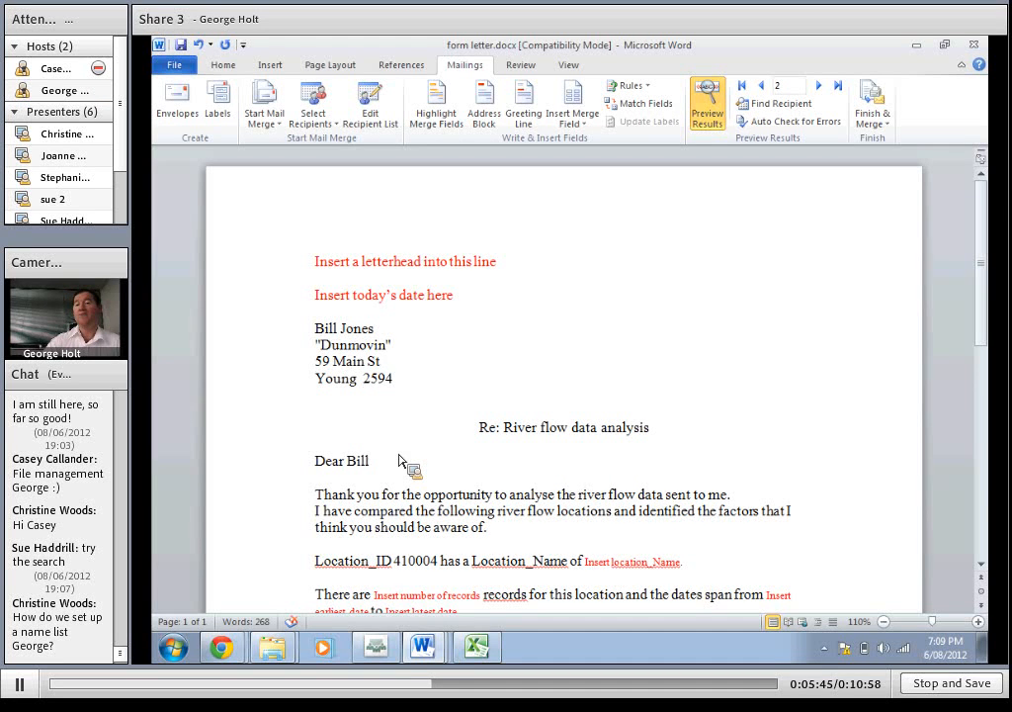
pyautogui.click(819, 86)
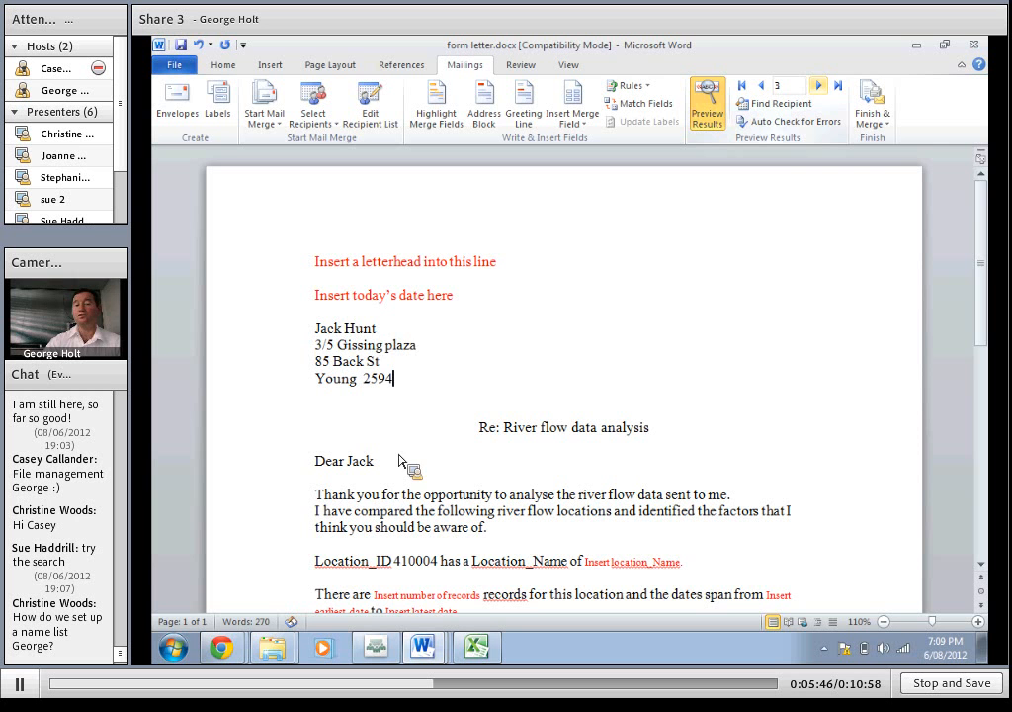
pyautogui.click(818, 86)
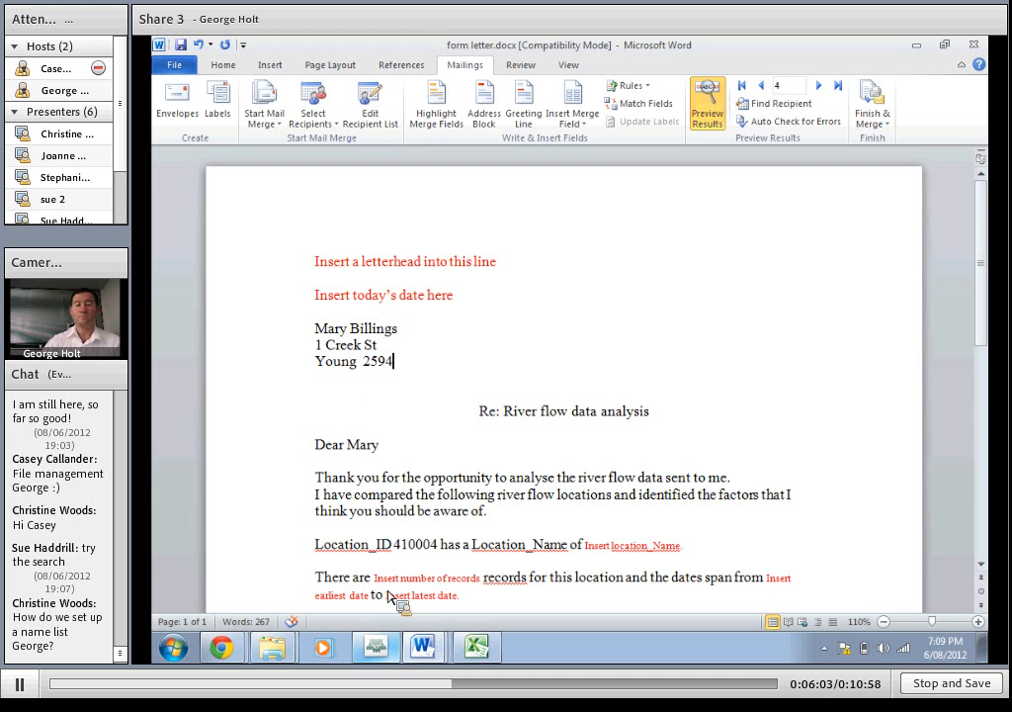
# Switch to the Adobe Connect meeting to check the chat and return to form letter.docx in Word
pyautogui.click(388, 651)
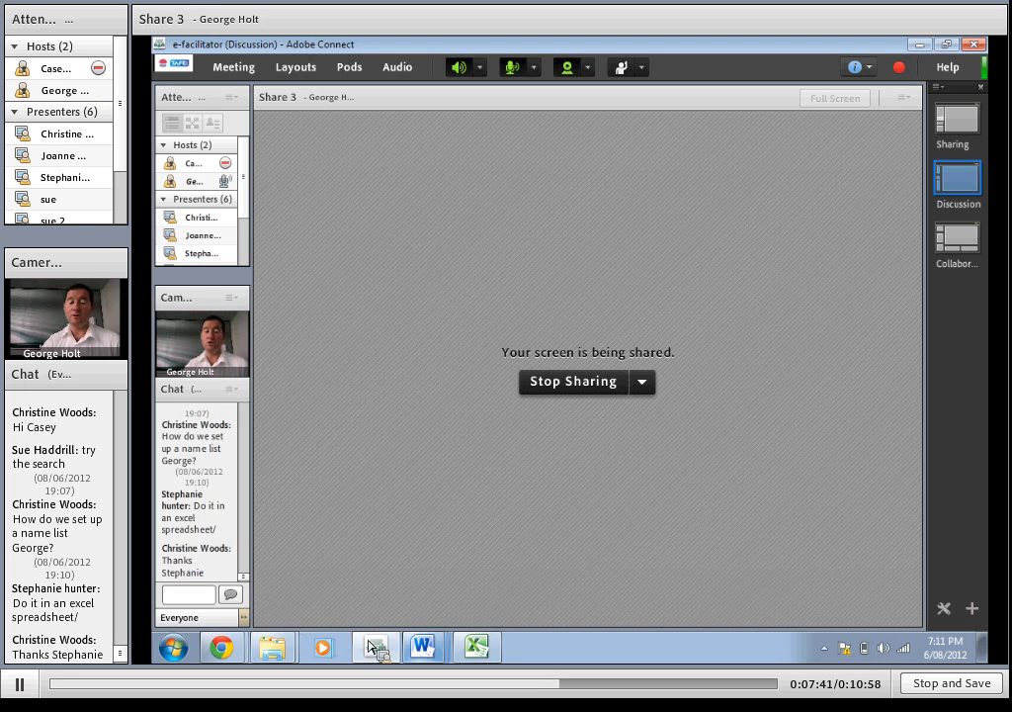
pyautogui.moveTo(423, 642)
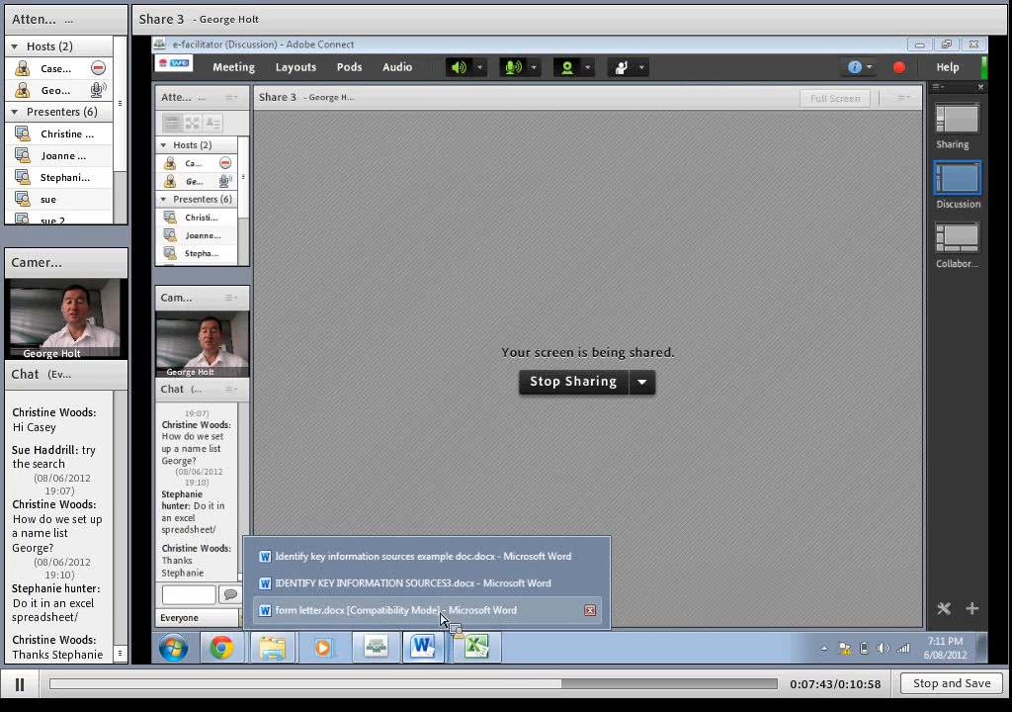
pyautogui.click(442, 612)
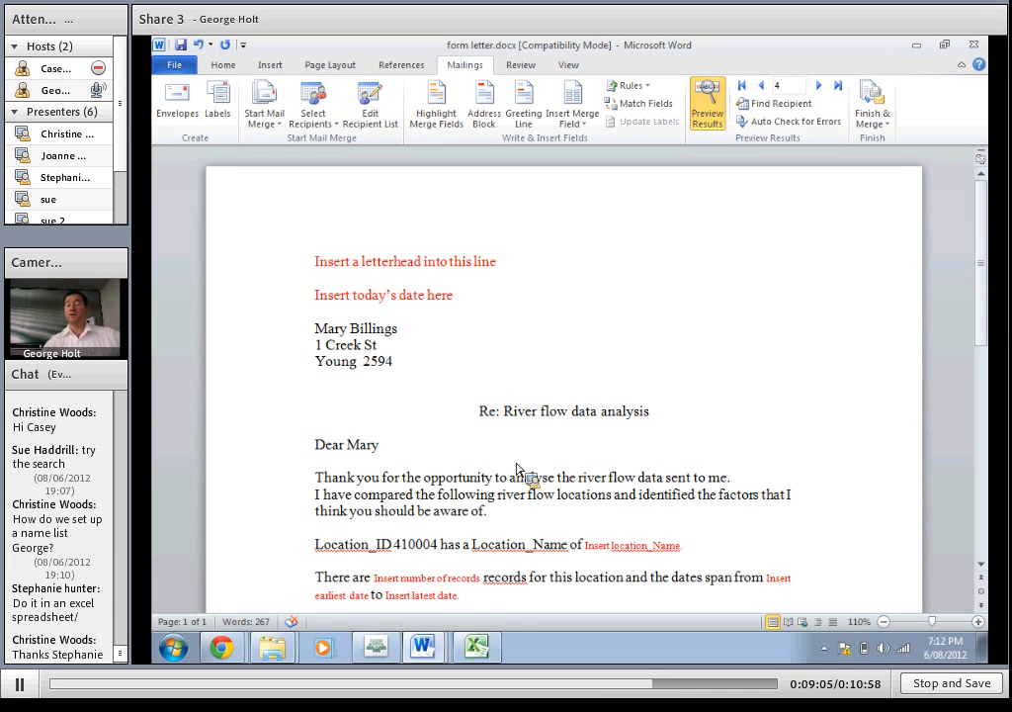
# Switch back to the Adobe Connect meeting window where the screen is being shared
pyautogui.click(377, 648)
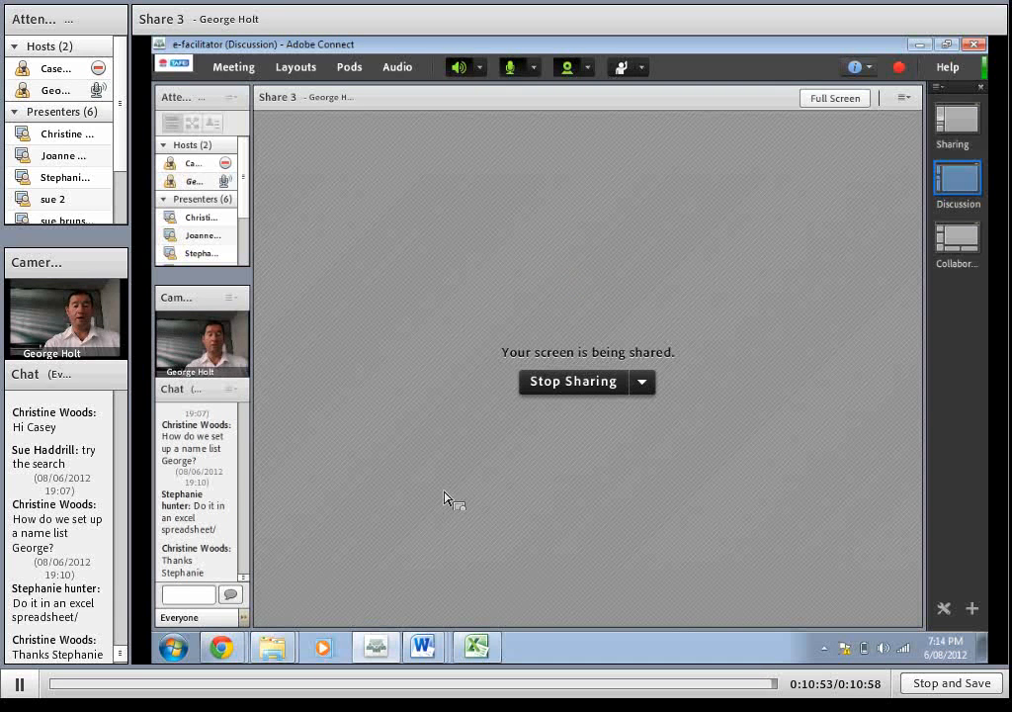
pyautogui.click(376, 648)
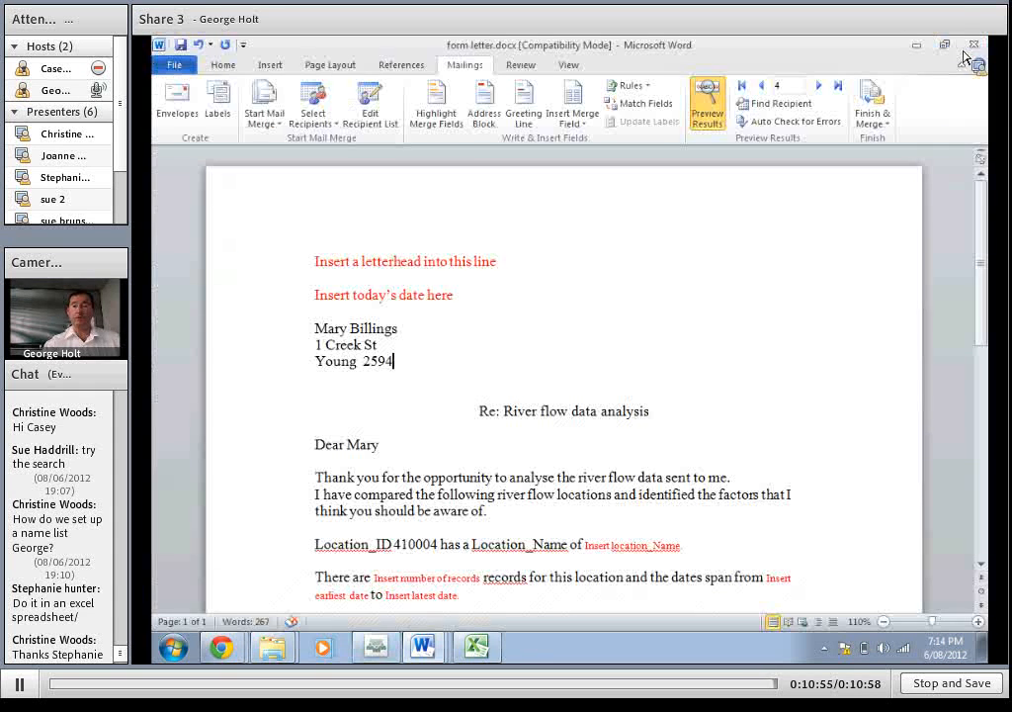
pyautogui.click(410, 648)
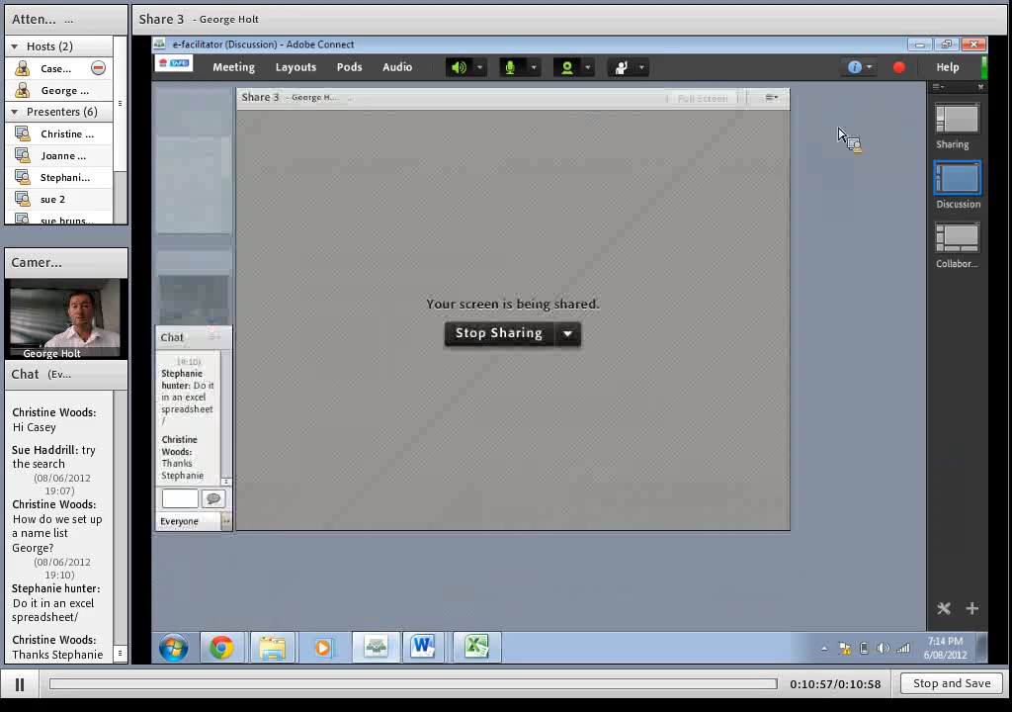